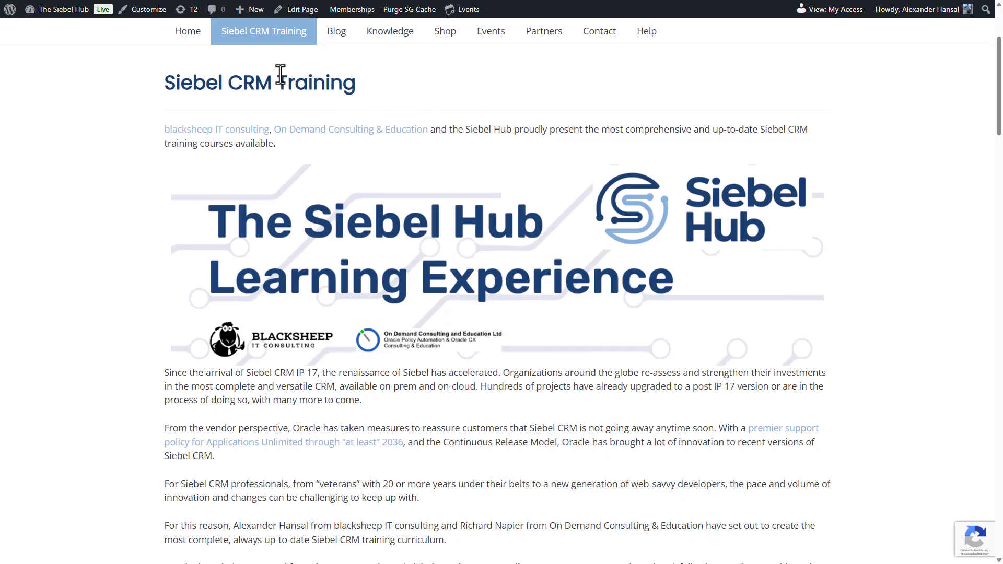
Review the Siebel Test Automation course page, covering its description, target audience and delivery sections
{"action": "mouse_move", "coordinate": [288, 41]}
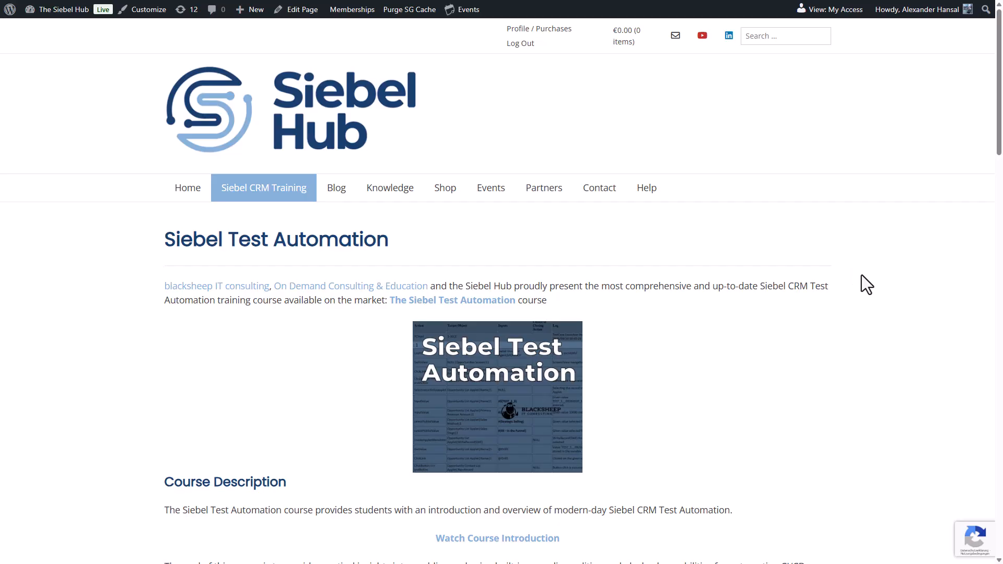
{"action": "scroll", "coordinate": [863, 281], "scroll_direction": "down", "scroll_amount": 4}
{"action": "scroll", "coordinate": [864, 281], "scroll_direction": "down", "scroll_amount": 11}
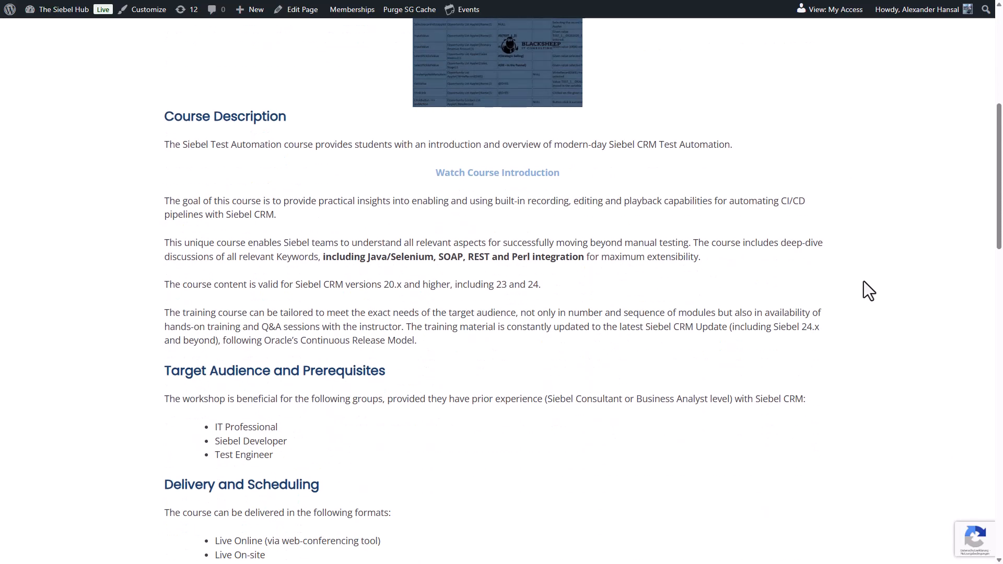
{"action": "scroll", "coordinate": [863, 281], "scroll_direction": "down", "scroll_amount": 6}
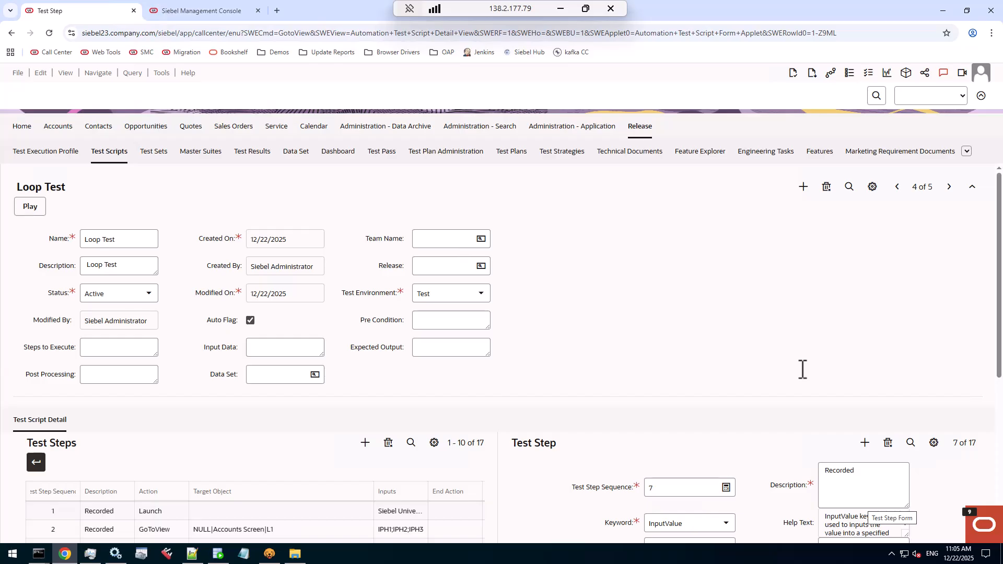
Check the application version in the Siebel technical support information, then close it
{"action": "left_click", "coordinate": [191, 73]}
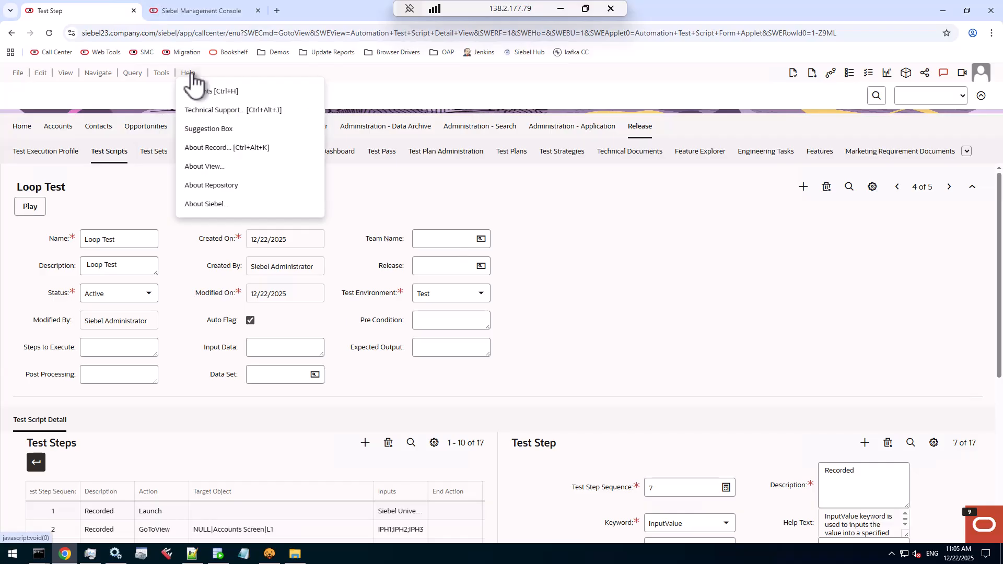
{"action": "left_click", "coordinate": [205, 111]}
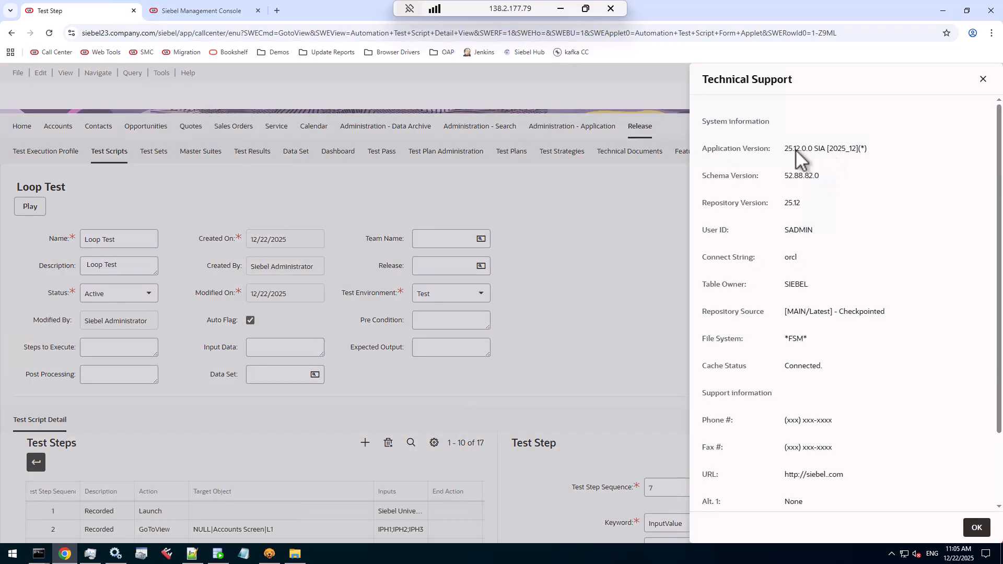
{"action": "left_click_drag", "start_coordinate": [784, 148], "coordinate": [802, 149]}
{"action": "left_click", "coordinate": [976, 528]}
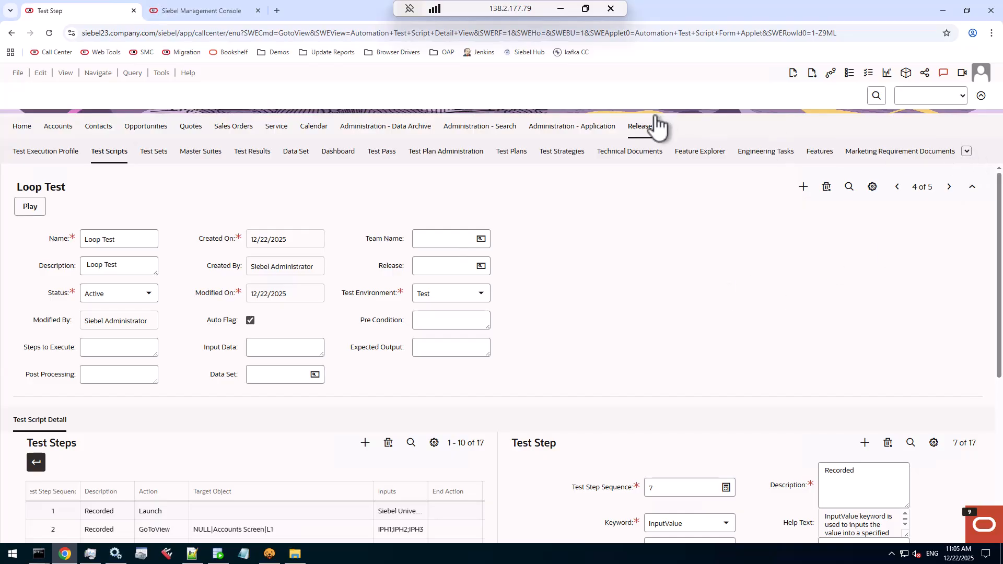
Go to the Automation Keyword list in the Release screen and check its record count
{"action": "left_click", "coordinate": [967, 152]}
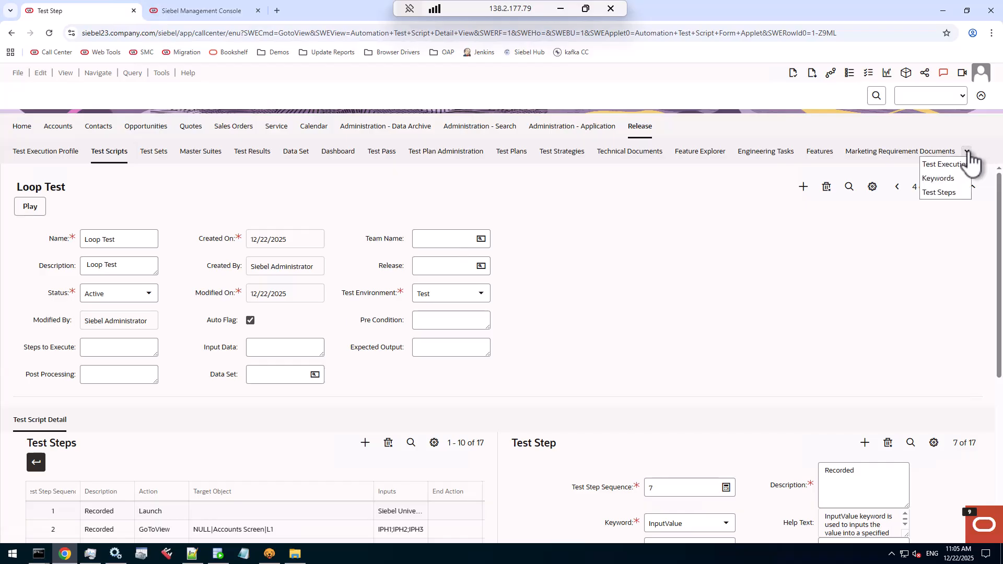
{"action": "left_click", "coordinate": [948, 180]}
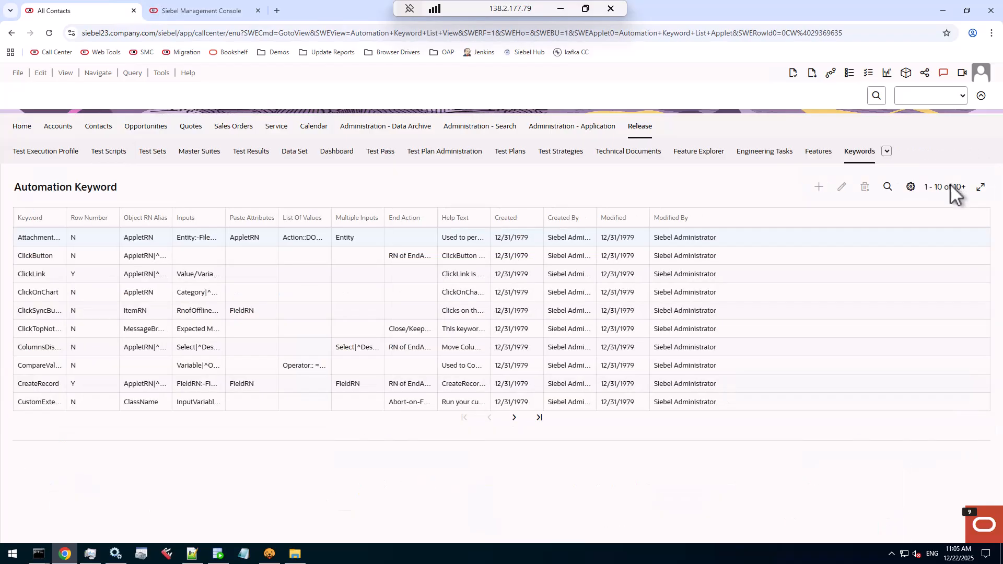
{"action": "left_click", "coordinate": [911, 187]}
{"action": "scroll", "coordinate": [883, 319], "scroll_direction": "down", "scroll_amount": 2}
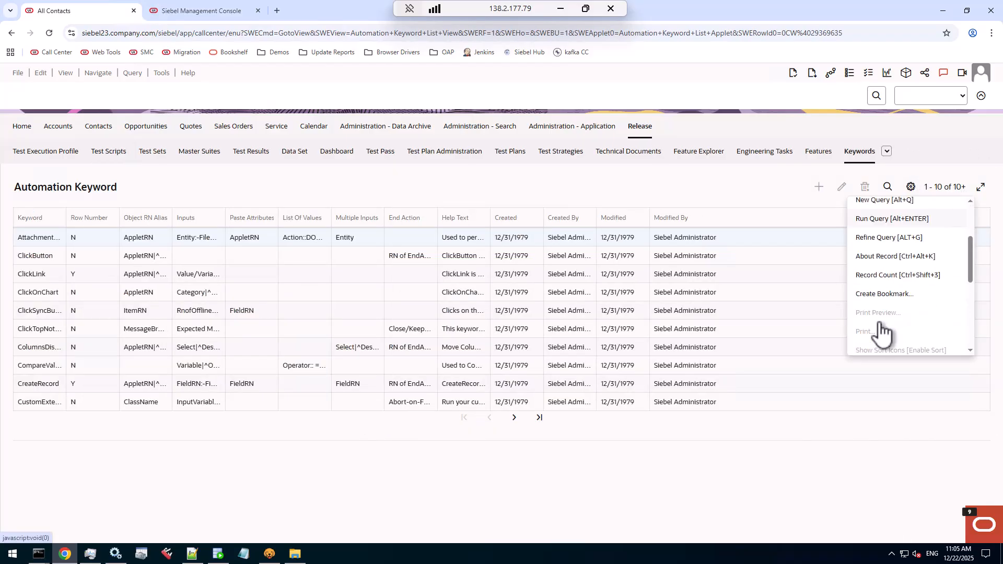
{"action": "left_click", "coordinate": [888, 276]}
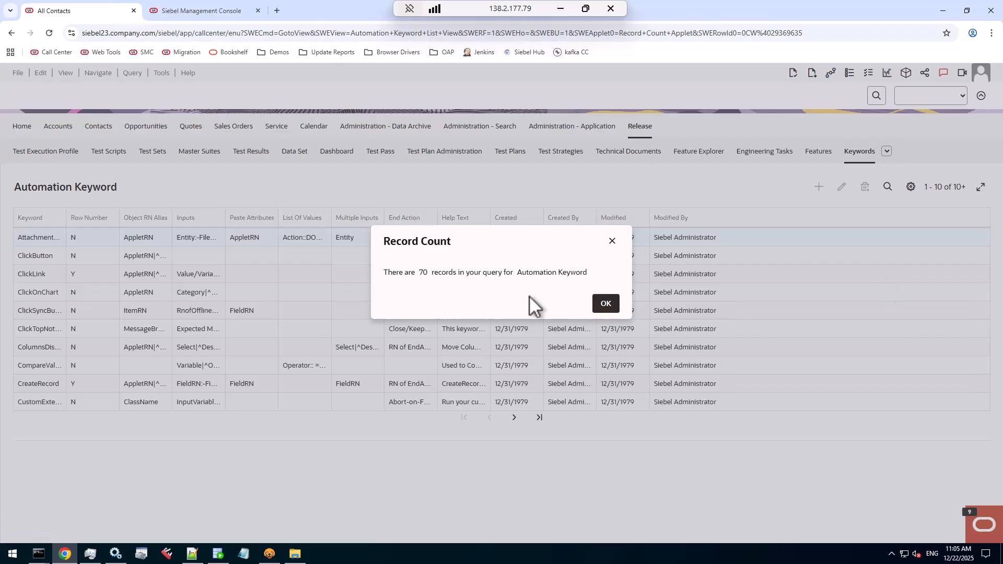
{"action": "left_click", "coordinate": [606, 311]}
Widen the Keyword column, query the keywords for "*oop" and select the StartLoop record
{"action": "left_click_drag", "start_coordinate": [66, 217], "coordinate": [142, 216]}
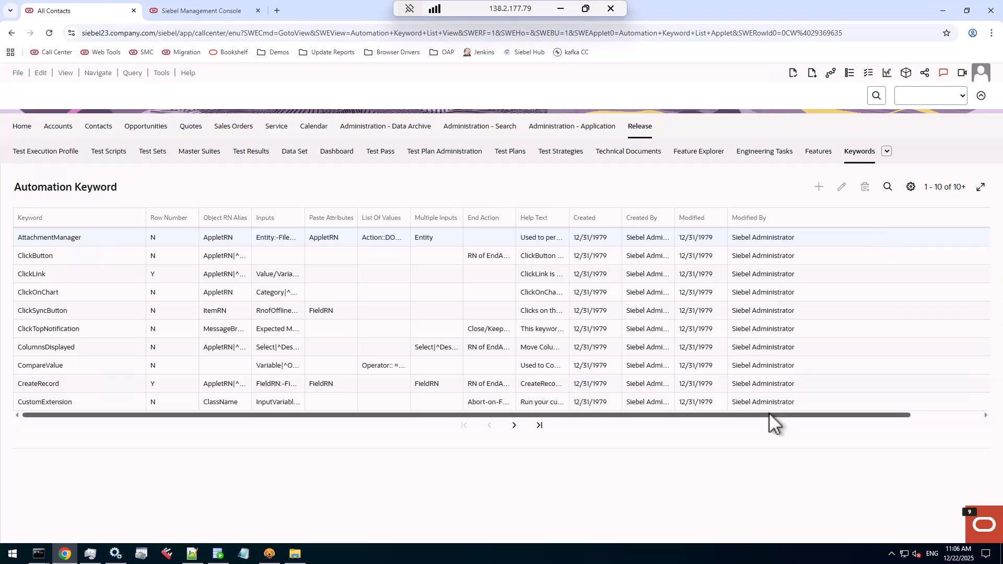
{"action": "left_click", "coordinate": [888, 187]}
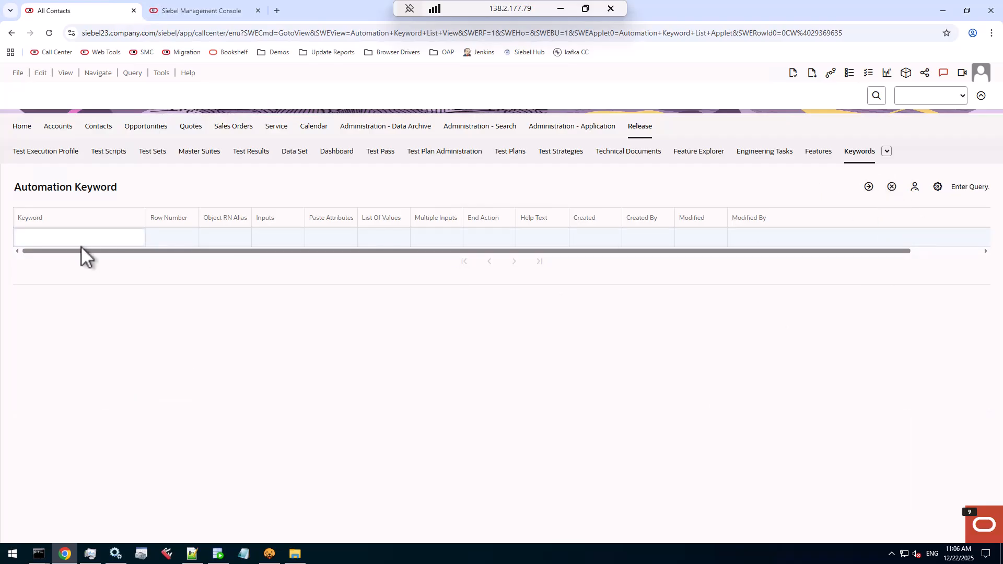
{"action": "type", "text": "*oop*"}
{"action": "key", "text": "Return"}
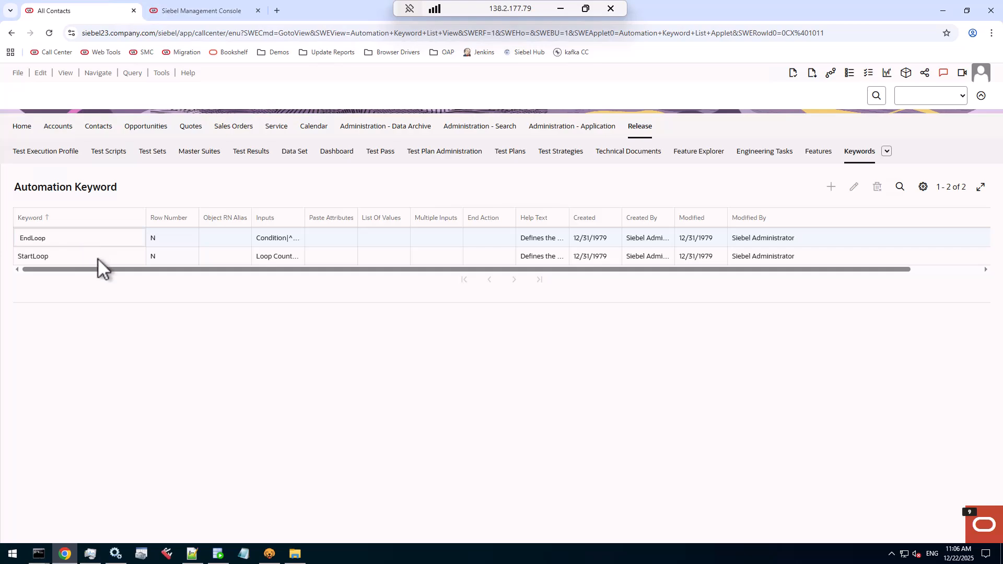
{"action": "left_click", "coordinate": [97, 257]}
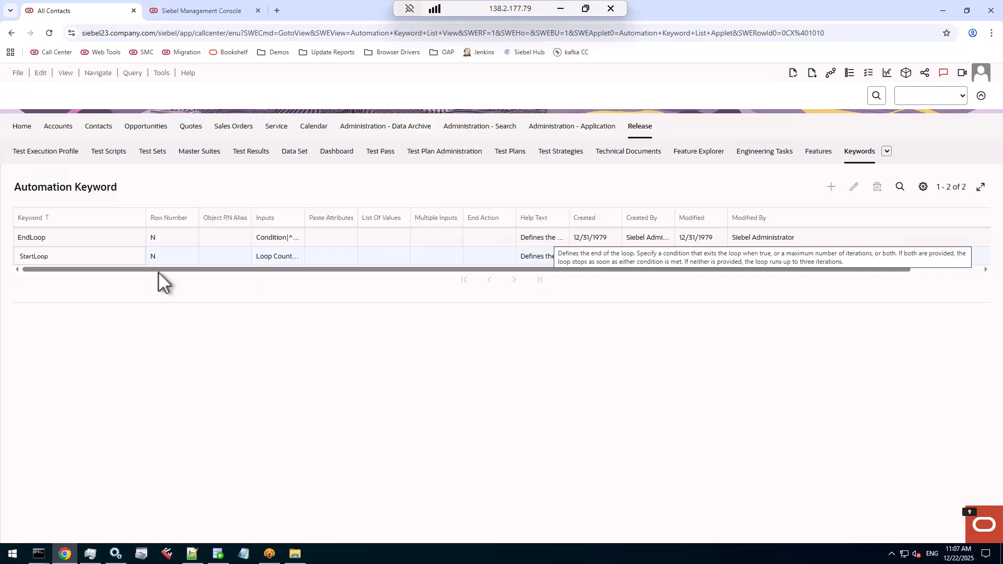
Open the Loop Test script from the test scripts list and collapse its header form
{"action": "left_click", "coordinate": [110, 155]}
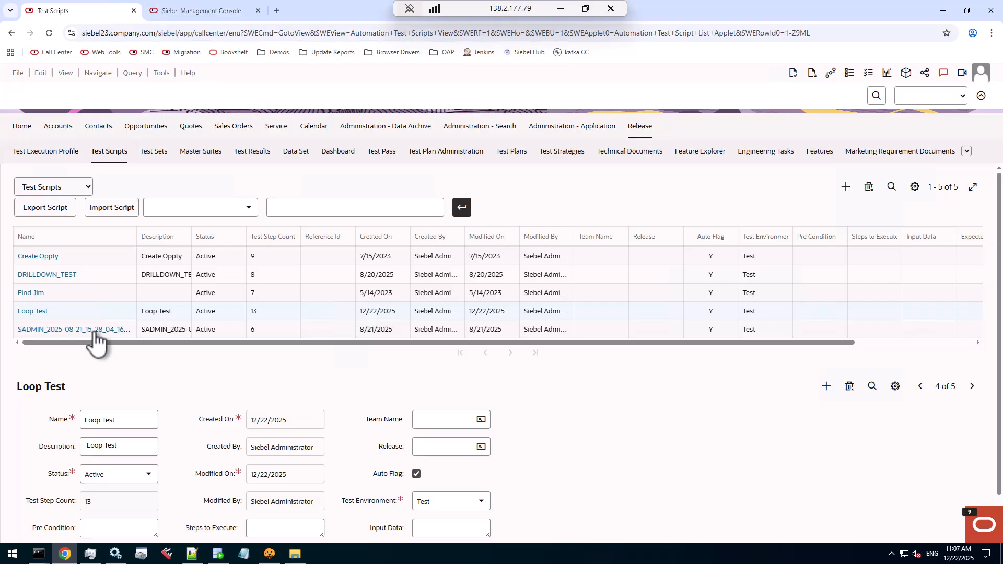
{"action": "left_click", "coordinate": [34, 312]}
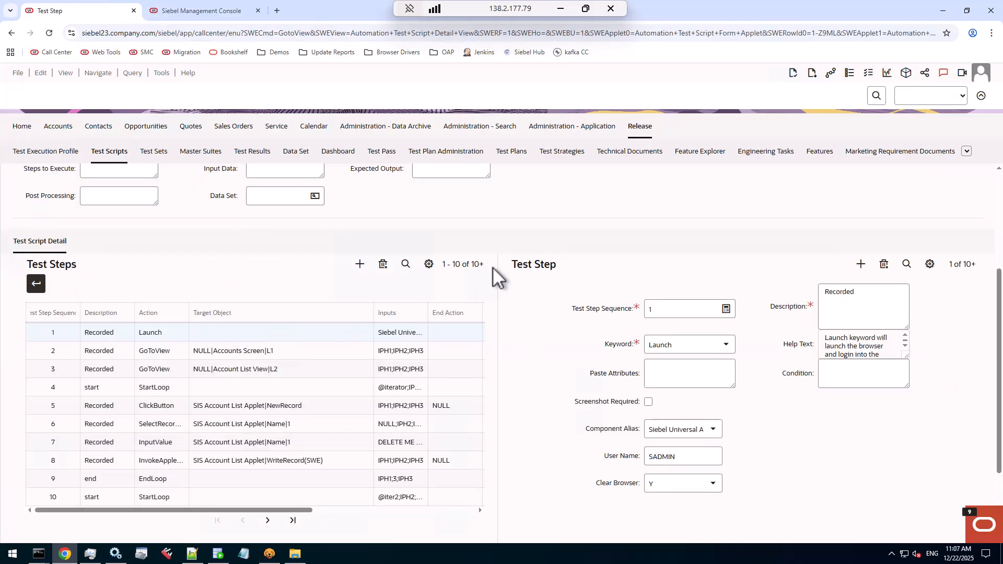
{"action": "scroll", "coordinate": [496, 274], "scroll_direction": "up", "scroll_amount": 3}
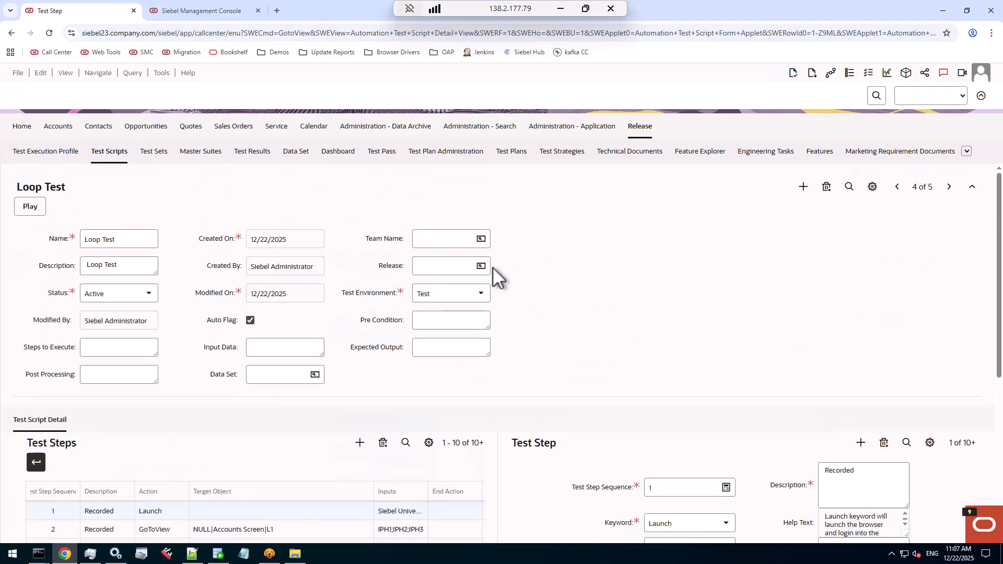
{"action": "left_click", "coordinate": [970, 189]}
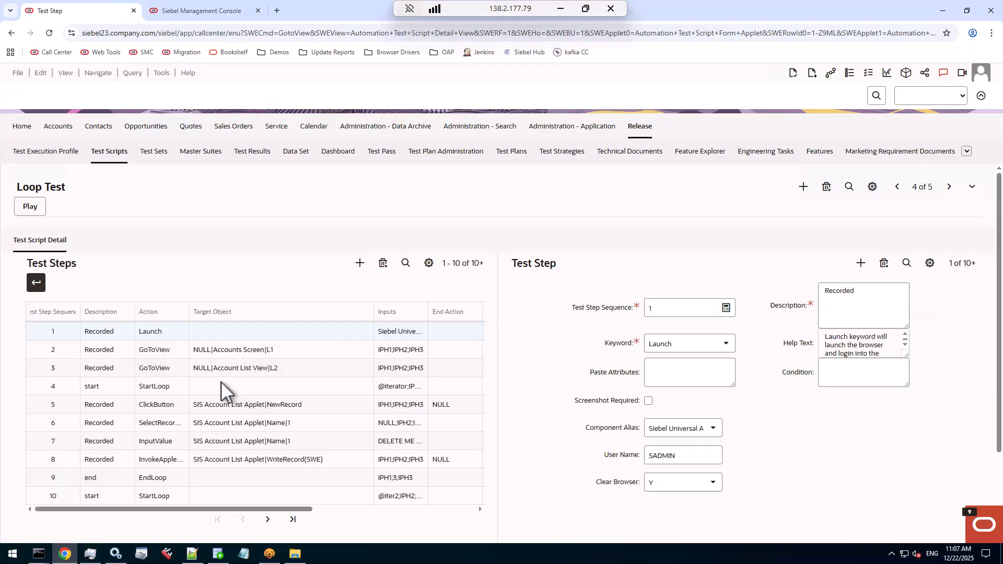
Inspect the first loop's ClickButton, InputValue and WriteRecord steps (5, 7 and 8), including the value assigned in step 7
{"action": "left_click", "coordinate": [207, 410]}
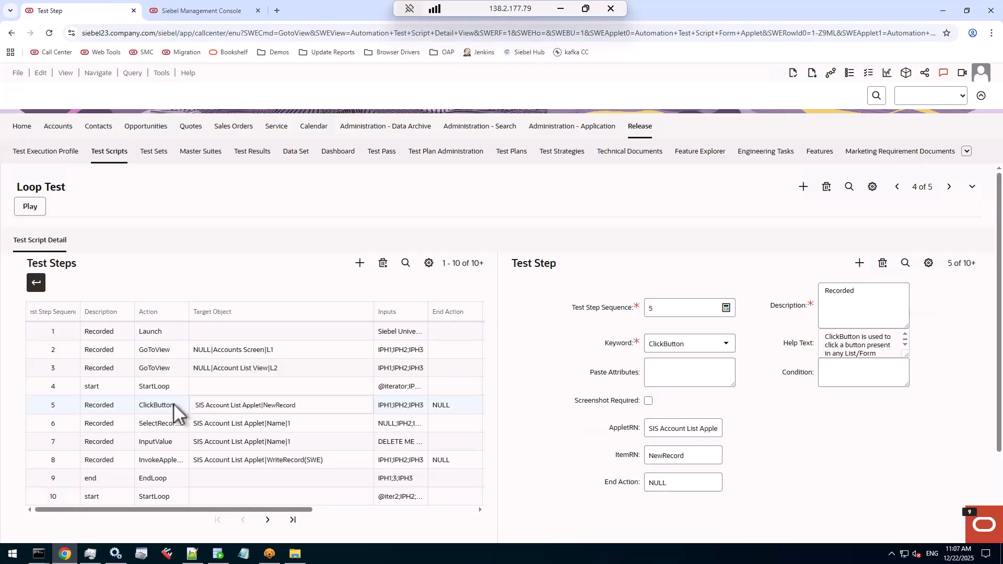
{"action": "left_click", "coordinate": [296, 443]}
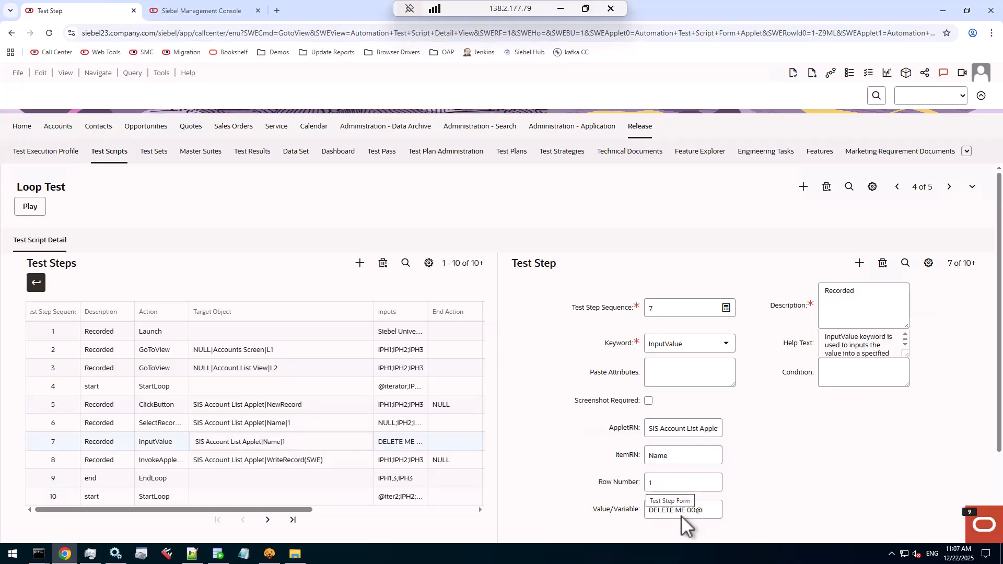
{"action": "left_click", "coordinate": [651, 513]}
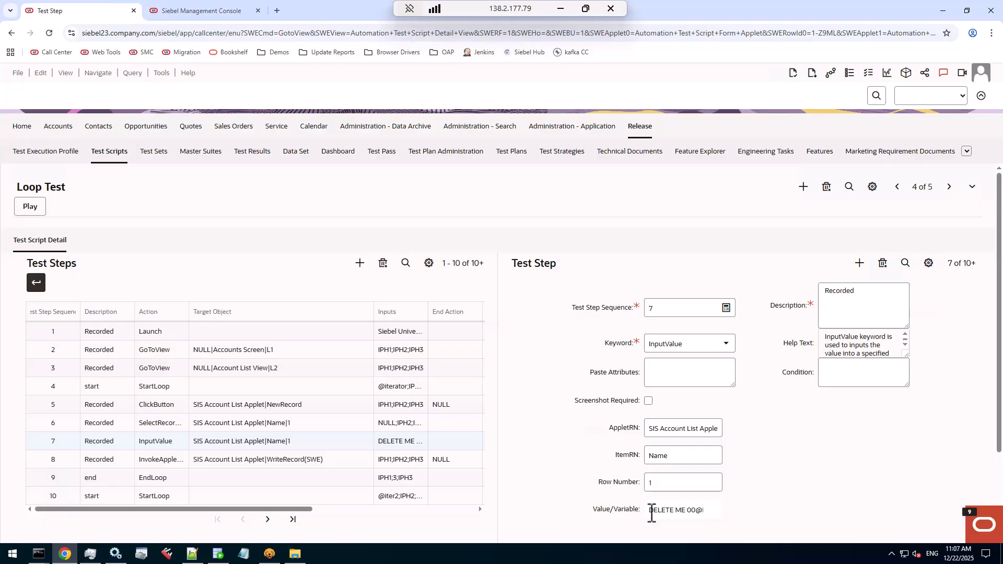
{"action": "left_click_drag", "start_coordinate": [652, 515], "coordinate": [708, 511]}
{"action": "left_click", "coordinate": [678, 512]}
{"action": "left_click", "coordinate": [313, 461]}
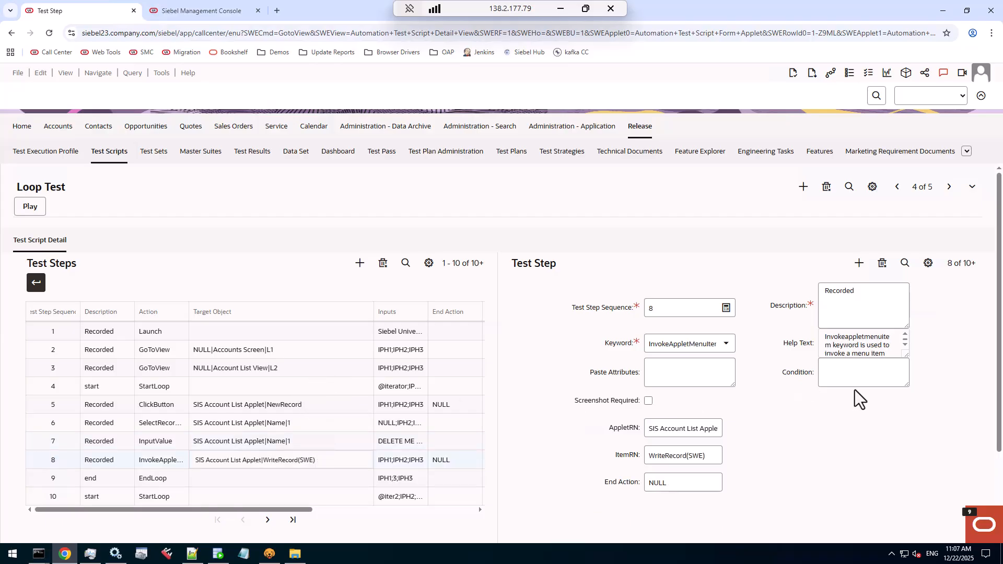
Examine the loop counter variable defined in the StartLoop step, number 4
{"action": "left_click", "coordinate": [264, 386]}
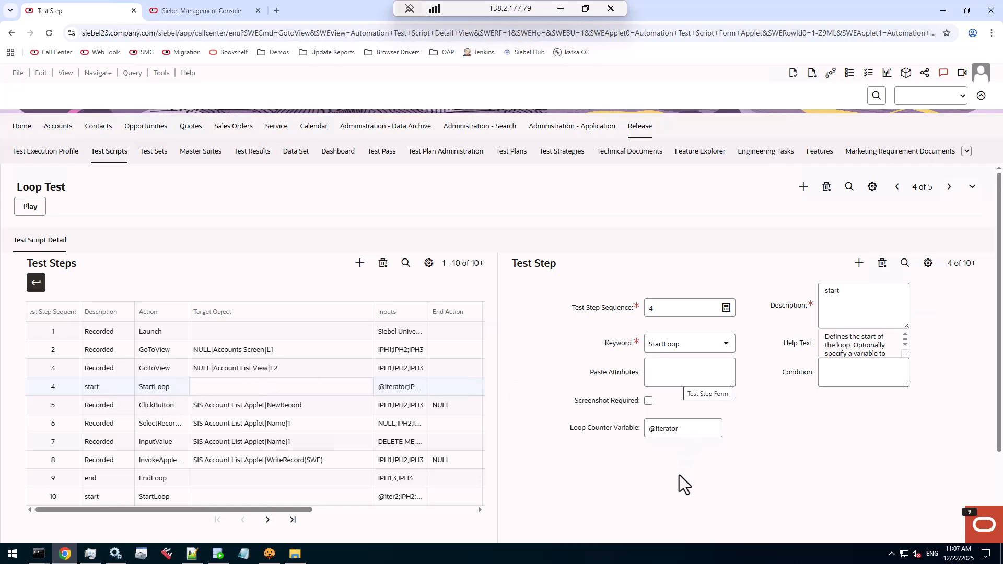
{"action": "left_click", "coordinate": [699, 431]}
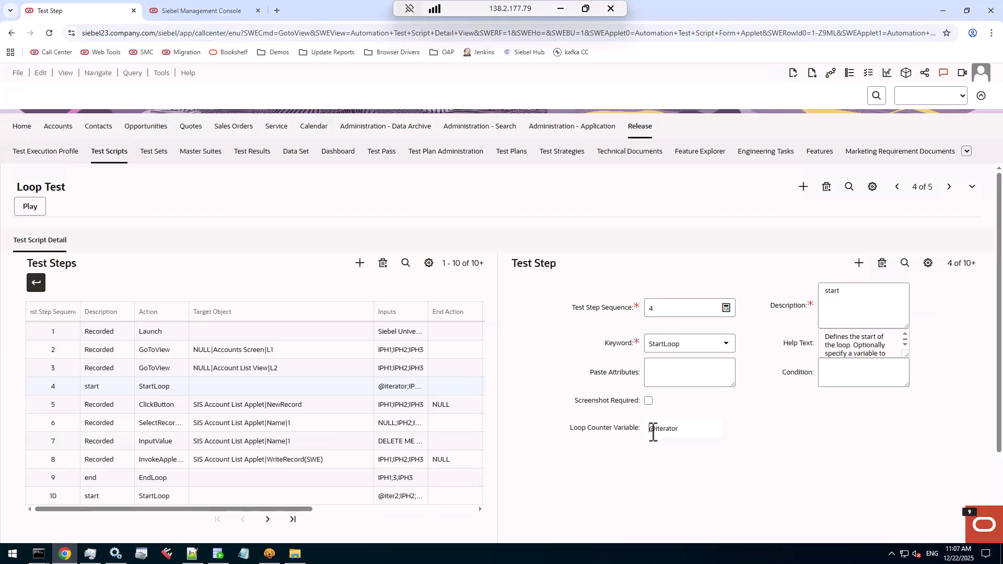
{"action": "left_click_drag", "start_coordinate": [650, 430], "coordinate": [703, 426]}
Examine how the InputValue step 7 uses the loop counter variable in its Value/Variable field
{"action": "left_click", "coordinate": [317, 439]}
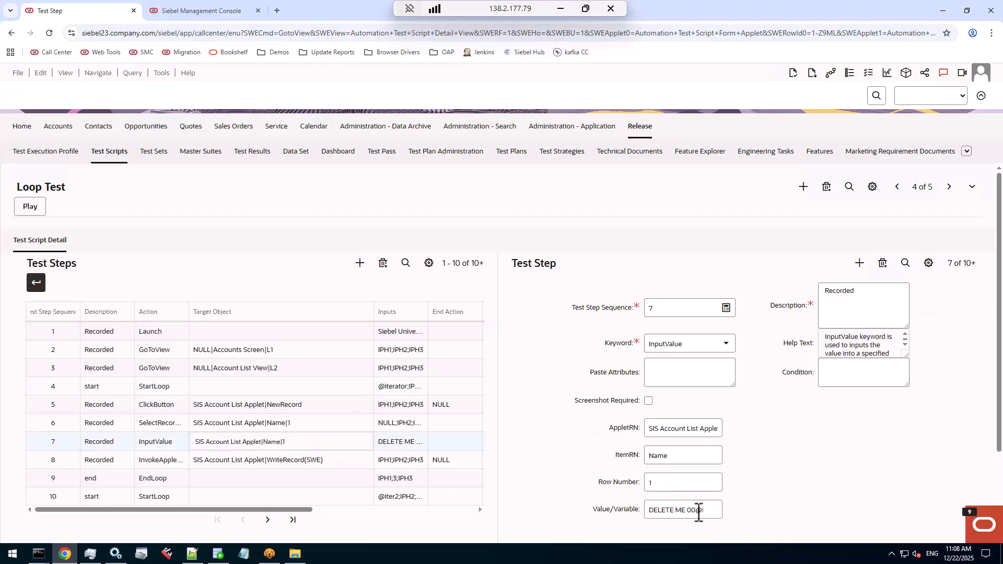
{"action": "left_click_drag", "start_coordinate": [687, 511], "coordinate": [708, 512]}
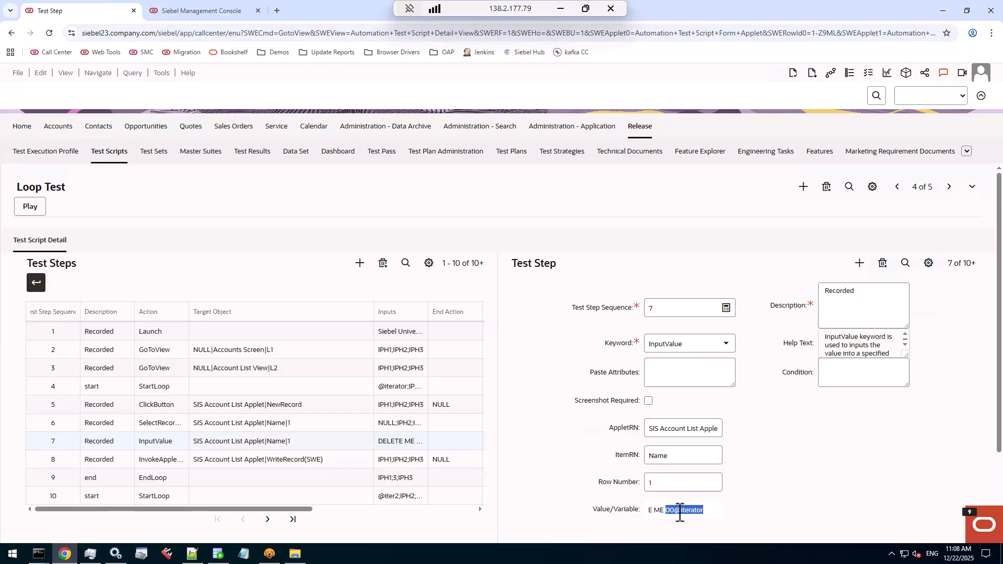
{"action": "left_click", "coordinate": [677, 513]}
{"action": "left_click", "coordinate": [710, 511], "text": "shift"}
Examine the EndLoop step 9, including its exit condition, maximum loop iterations and general step condition fields
{"action": "left_click", "coordinate": [177, 480]}
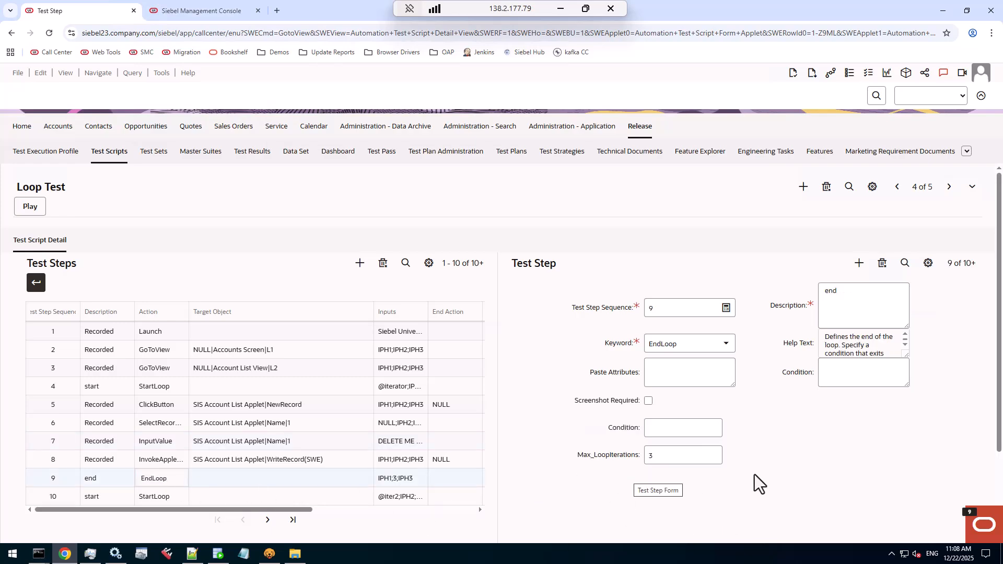
{"action": "left_click", "coordinate": [661, 458]}
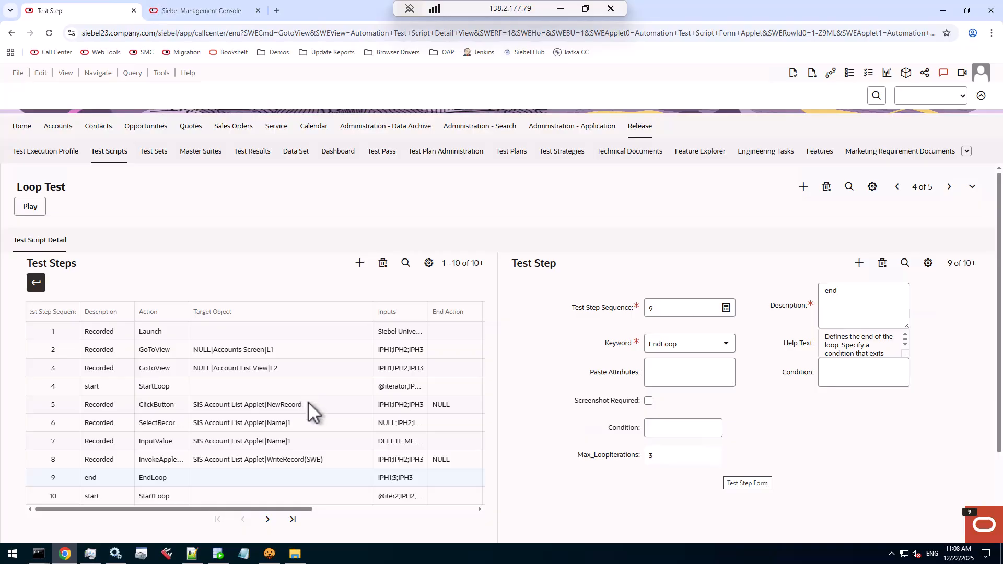
{"action": "left_click", "coordinate": [657, 431]}
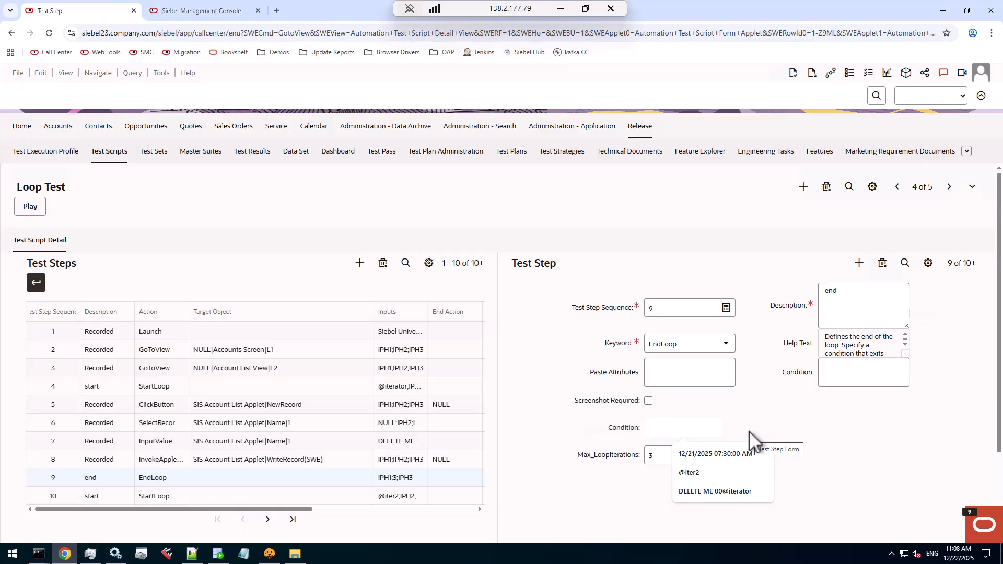
{"action": "left_click", "coordinate": [661, 456]}
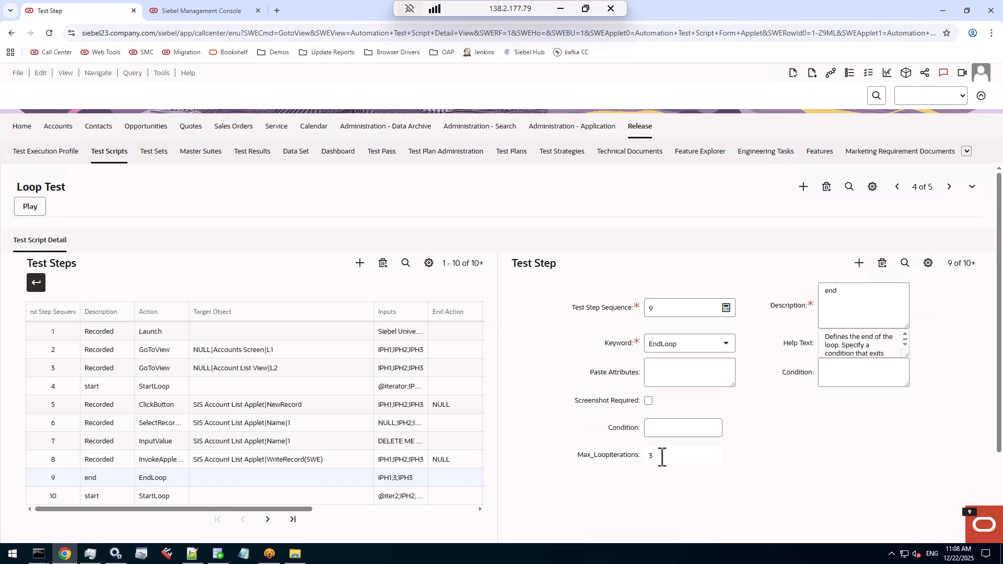
{"action": "left_click", "coordinate": [831, 375]}
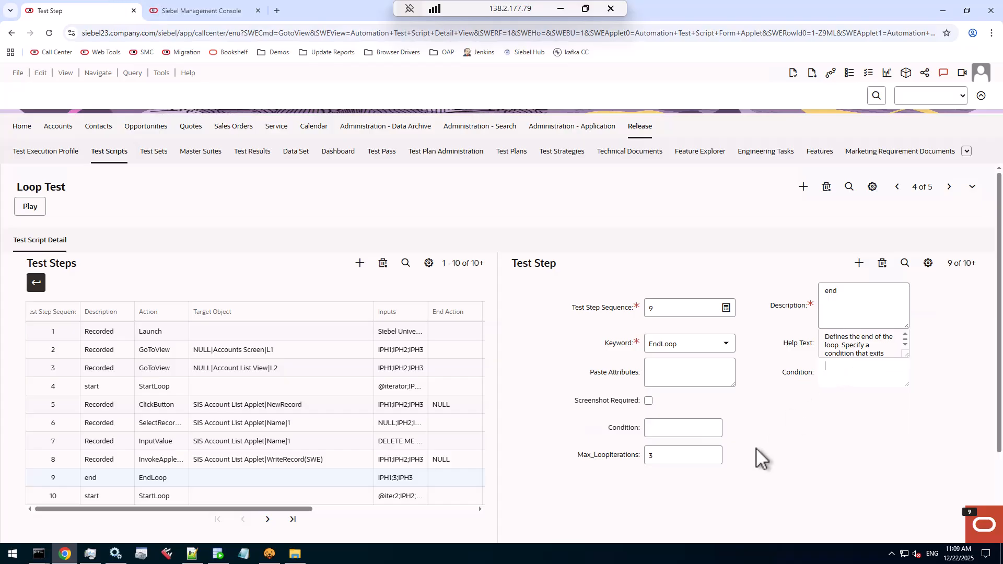
{"action": "left_click", "coordinate": [669, 433]}
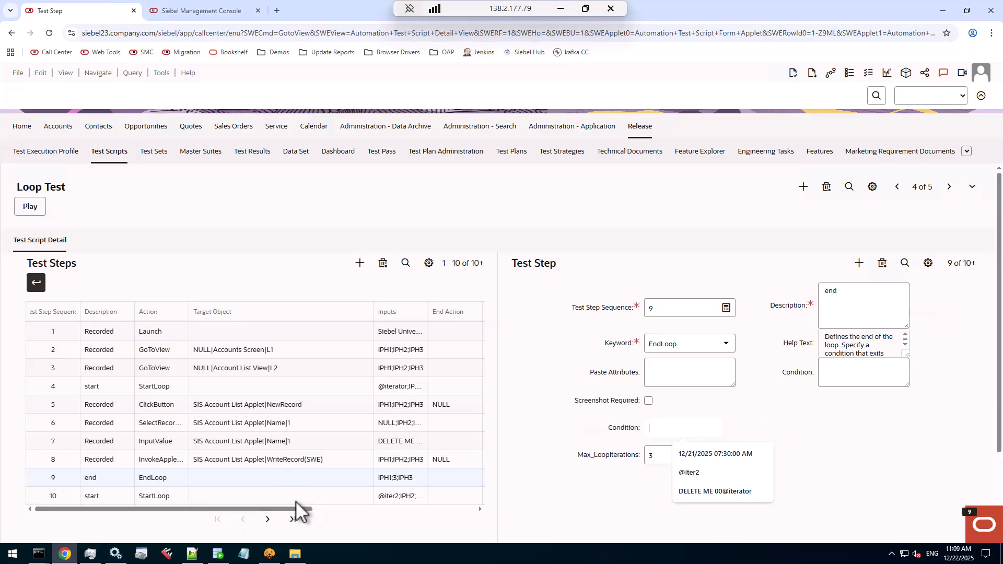
Examine the second loop's test steps from StartLoop step 10 through the record deletion and EndLoop to the final GoToView step 17
{"action": "left_click", "coordinate": [236, 497]}
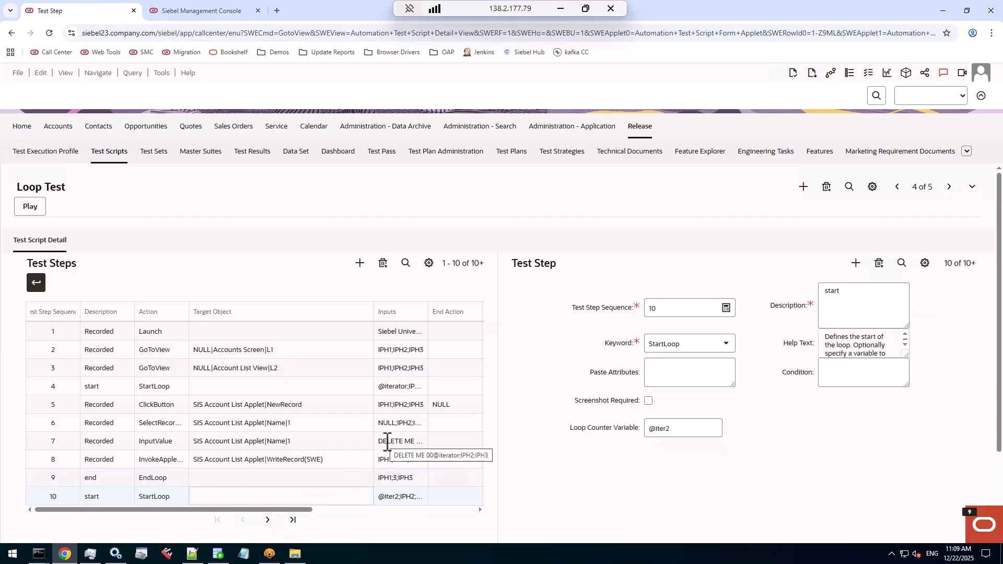
{"action": "left_click", "coordinate": [269, 520]}
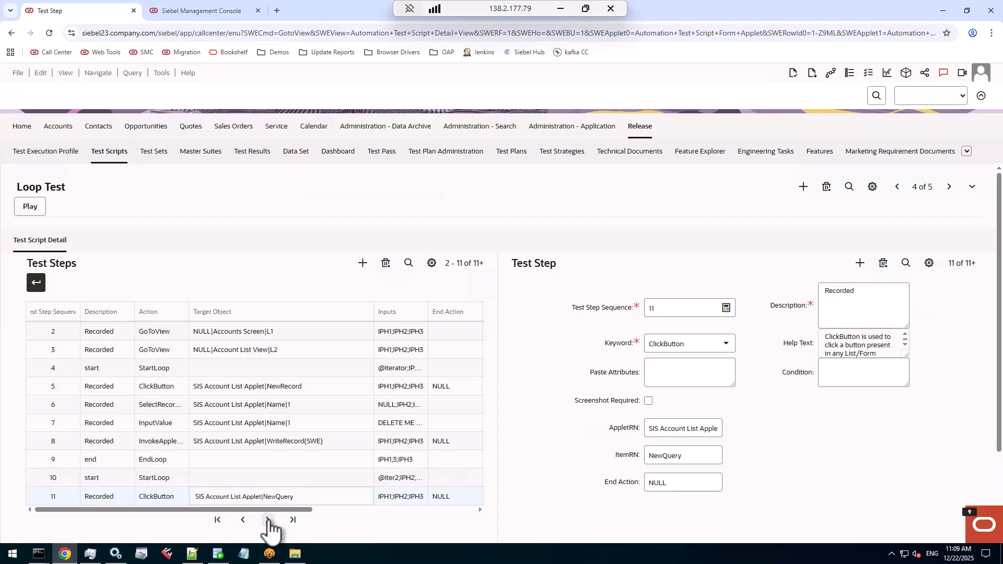
{"action": "left_click", "coordinate": [269, 520]}
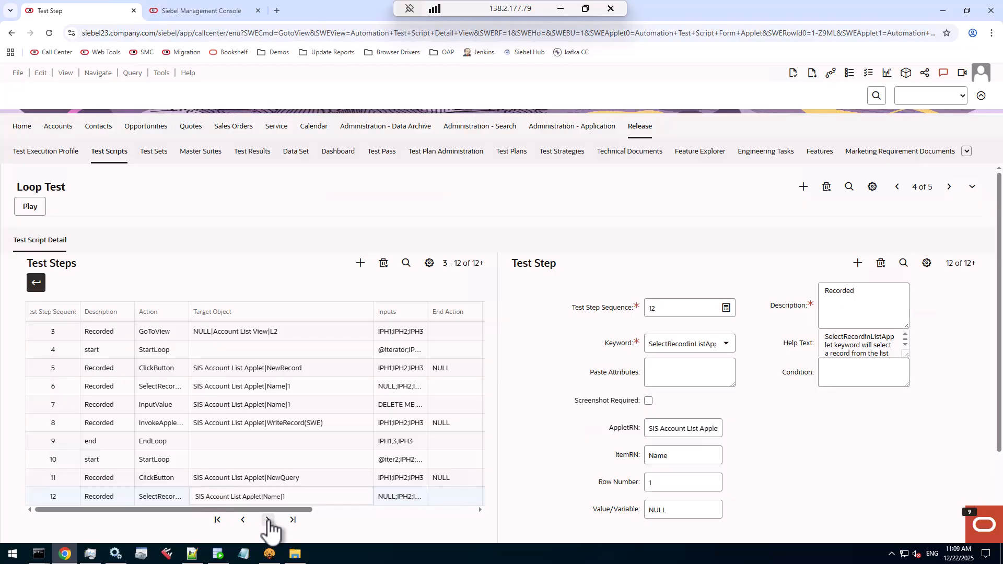
{"action": "left_click", "coordinate": [268, 521]}
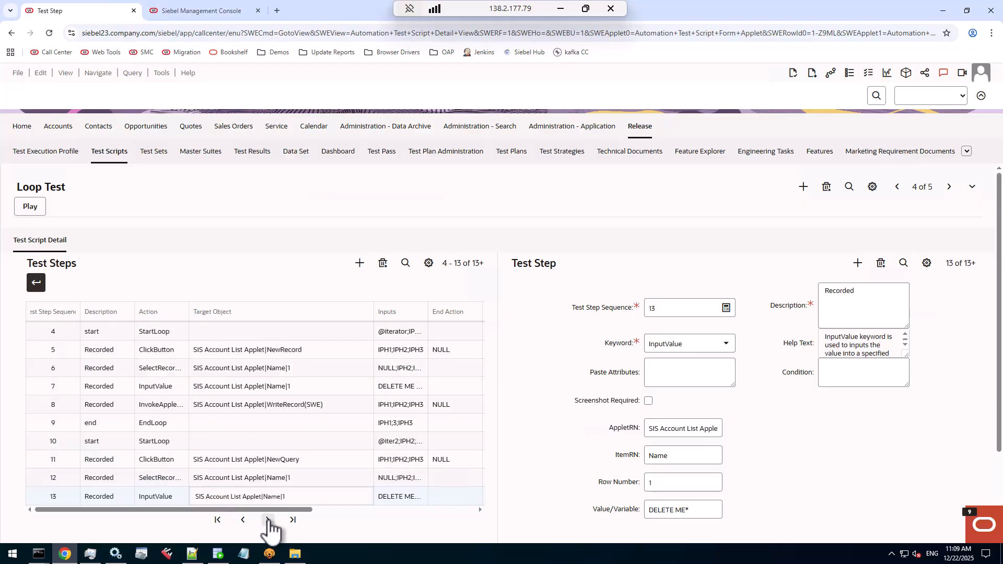
{"action": "left_click", "coordinate": [269, 520]}
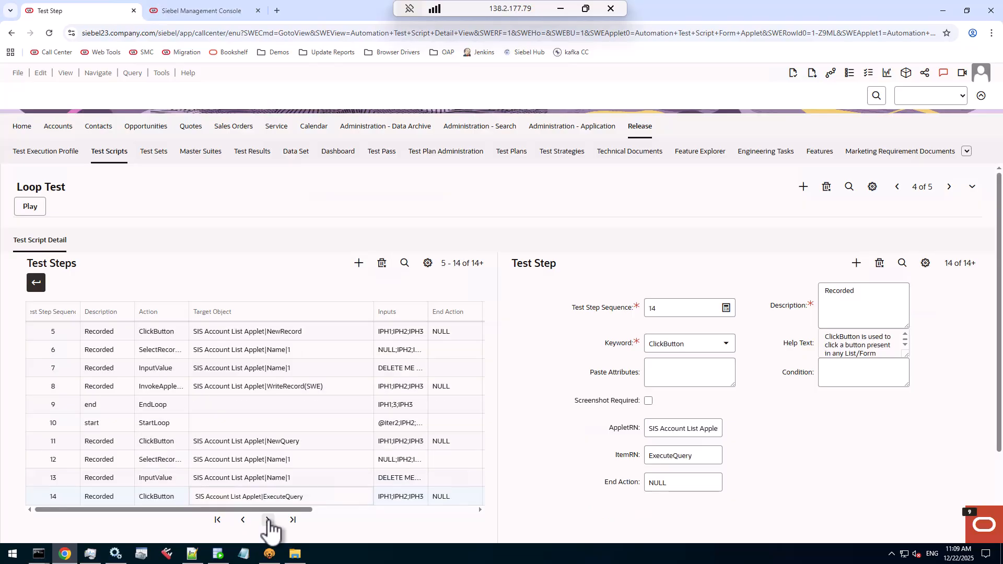
{"action": "left_click", "coordinate": [268, 520]}
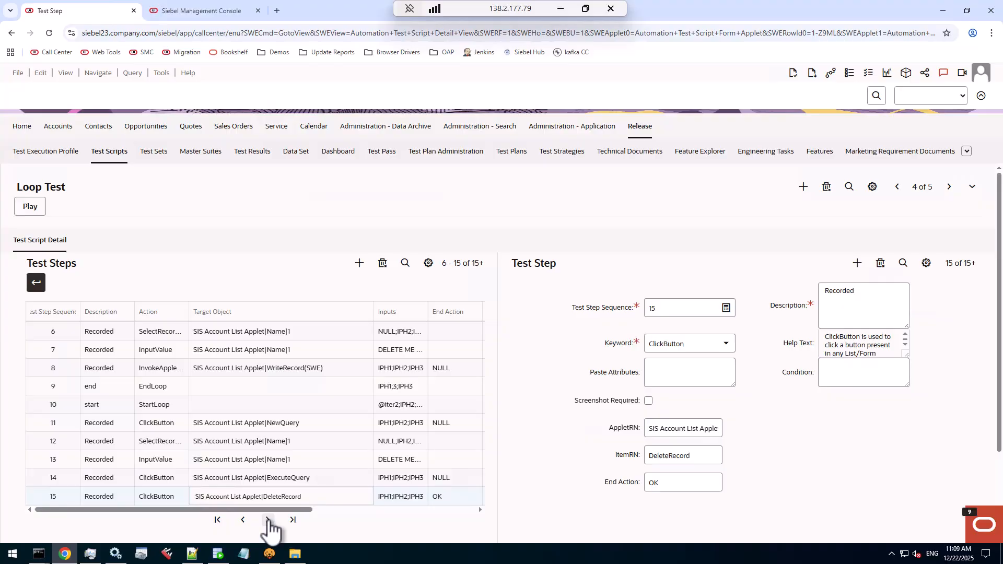
{"action": "left_click", "coordinate": [268, 520]}
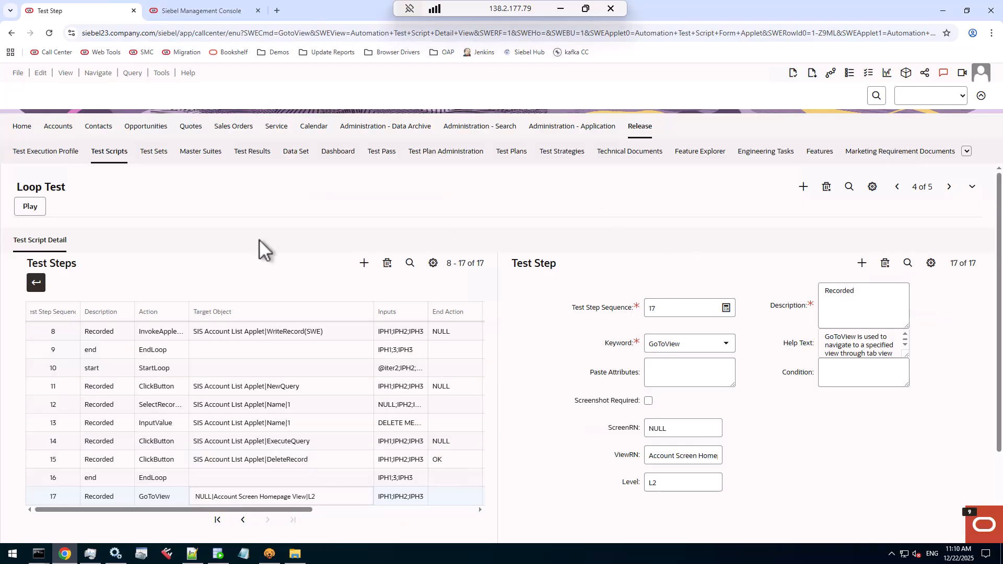
Play the Loop Test script with the account password, dismissing the password-change notice and allowing site notifications in the playback browser
{"action": "left_click", "coordinate": [32, 207]}
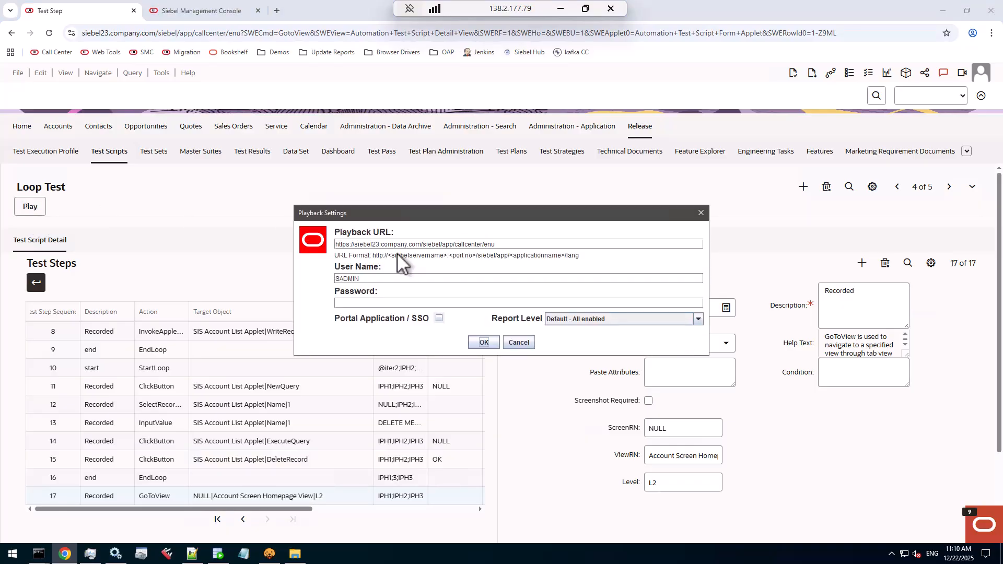
{"action": "left_click", "coordinate": [359, 303]}
{"action": "type", "text": "••••••••"}
{"action": "left_click", "coordinate": [474, 339]}
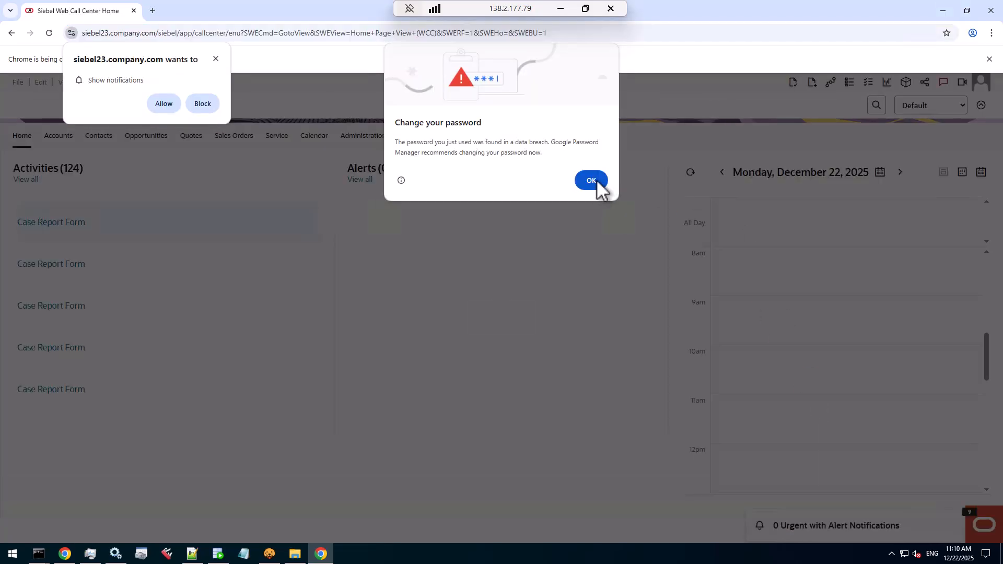
{"action": "left_click", "coordinate": [595, 181]}
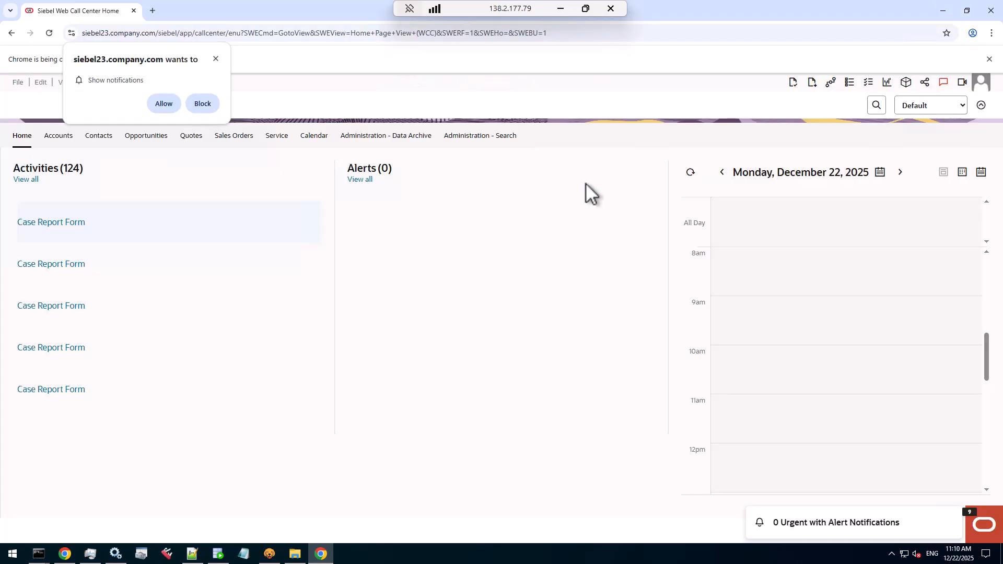
{"action": "left_click", "coordinate": [167, 105]}
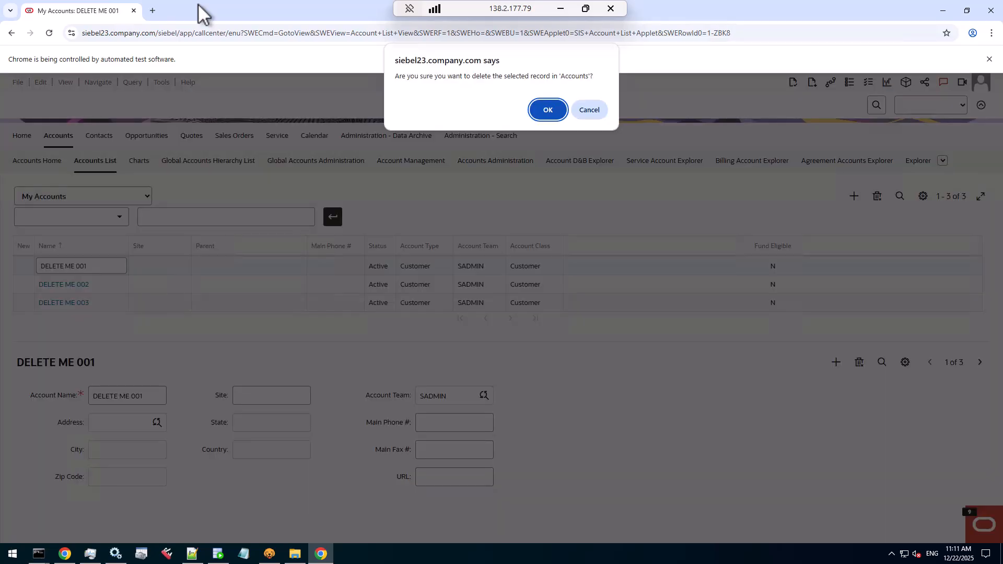
{"action": "key", "text": "Return"}
{"action": "key", "text": "alt+q"}
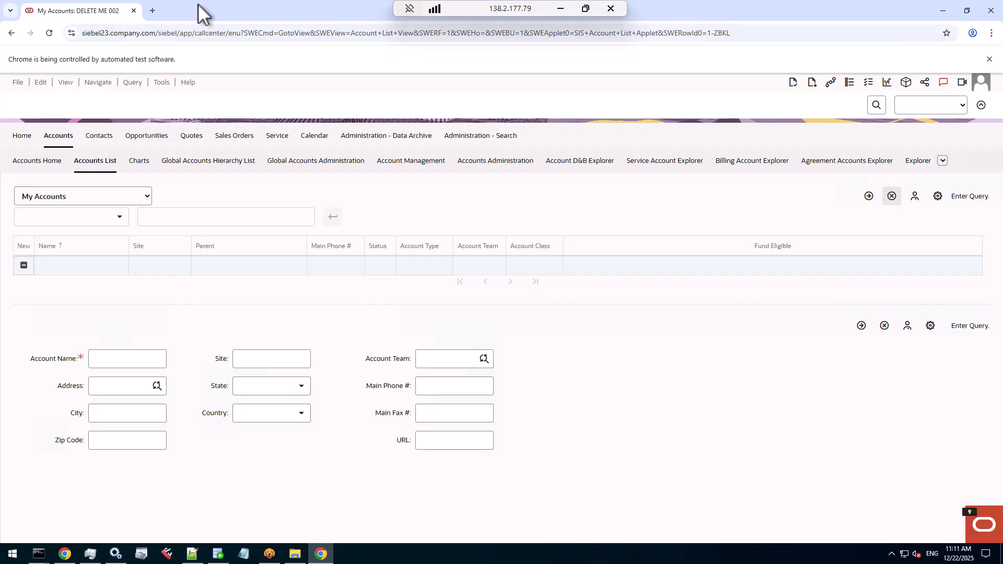
{"action": "key", "text": "Return"}
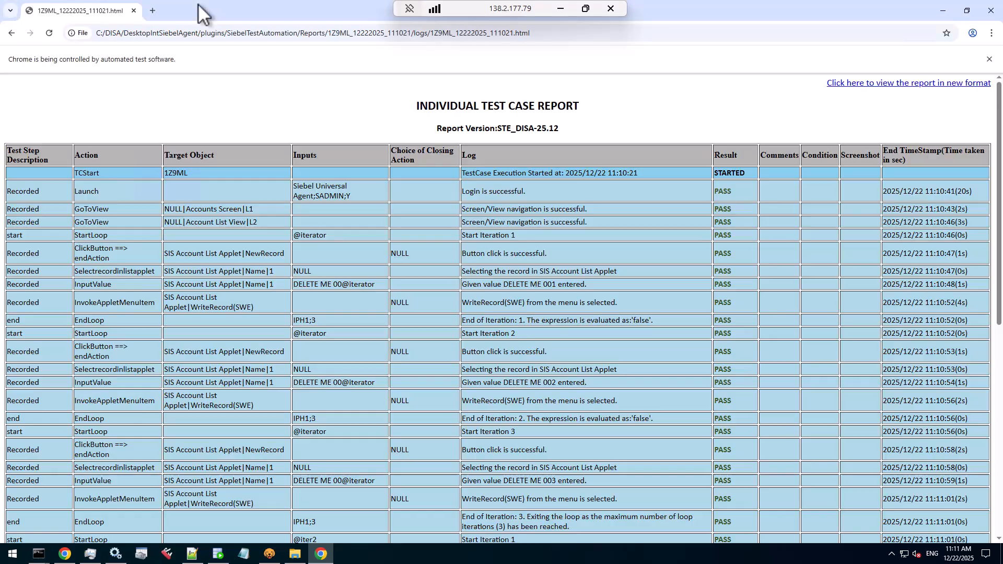
Open the test case report in the new format and search it for "Start Iteration"
{"action": "left_click", "coordinate": [868, 83]}
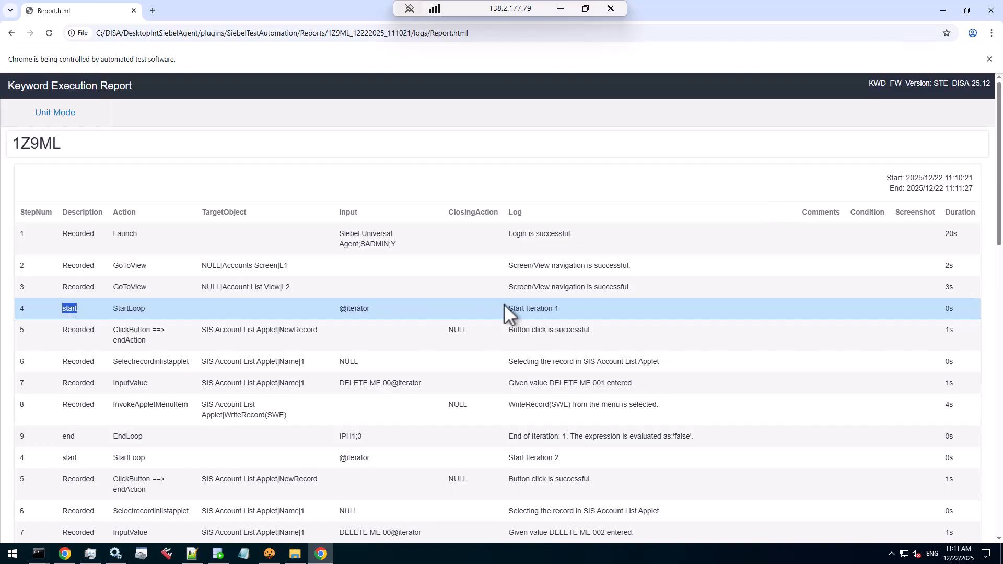
{"action": "left_click", "coordinate": [526, 309]}
{"action": "key", "text": "ctrl+f"}
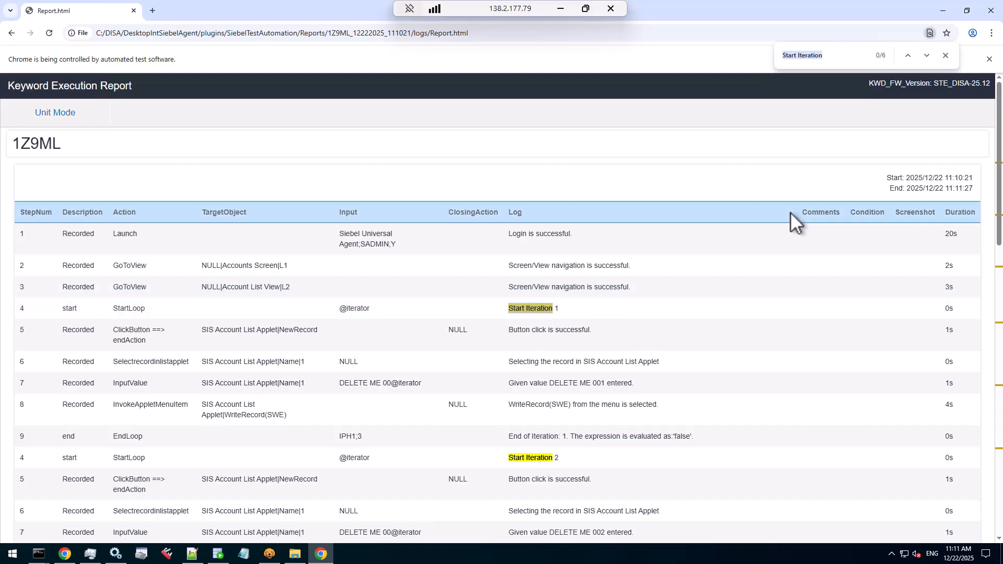
Review the first loop's iterations in the execution report, from its StartLoop entries to the final EndLoop log message
{"action": "scroll", "coordinate": [679, 319], "scroll_direction": "down", "scroll_amount": 1}
{"action": "scroll", "coordinate": [663, 318], "scroll_direction": "down", "scroll_amount": 1}
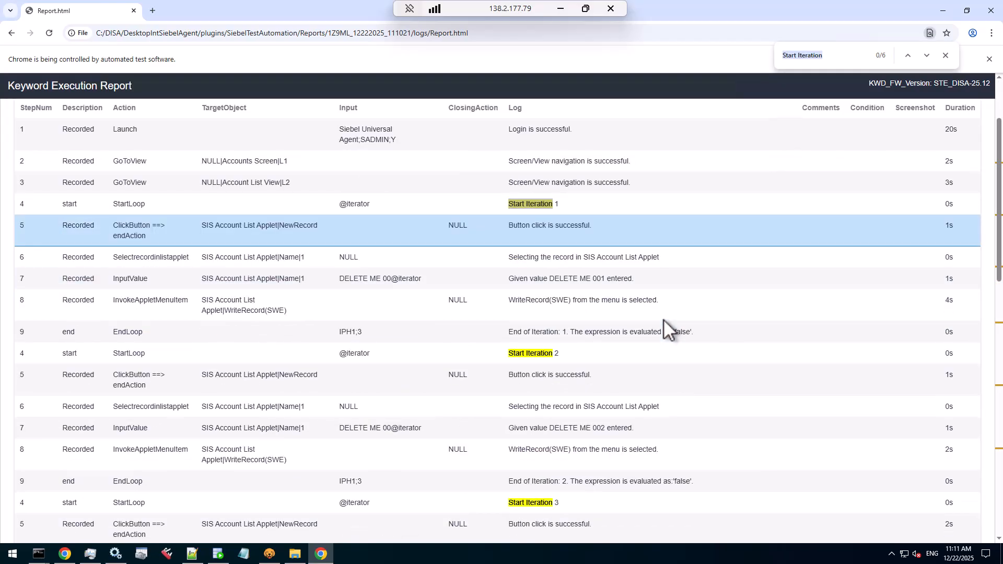
{"action": "left_click", "coordinate": [568, 203]}
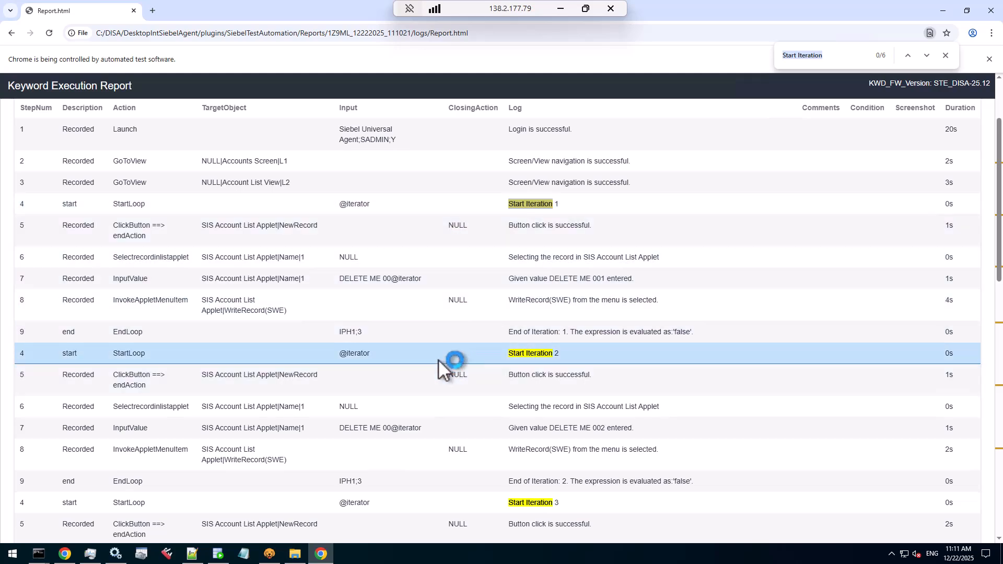
{"action": "scroll", "coordinate": [442, 326], "scroll_direction": "down", "scroll_amount": 1}
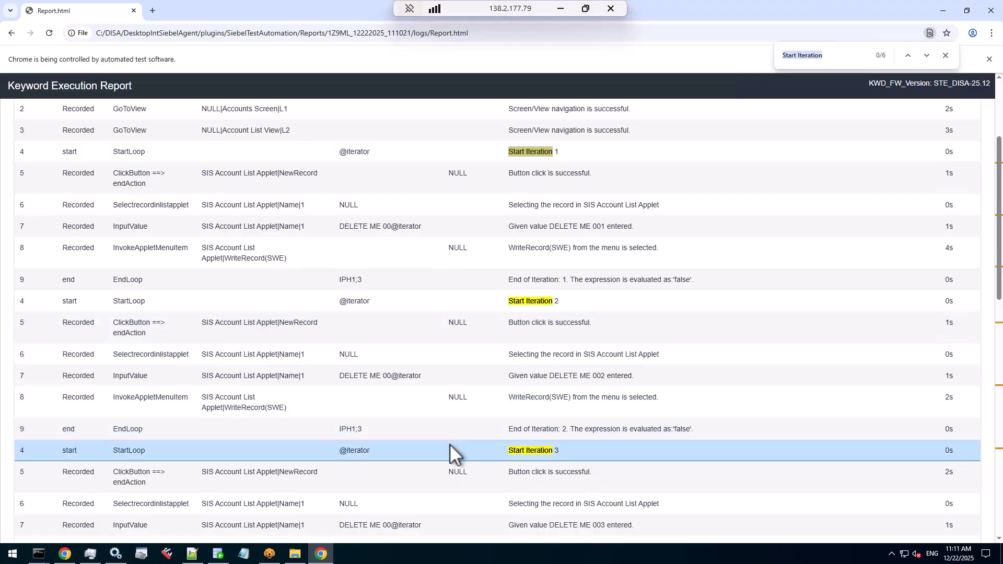
{"action": "scroll", "coordinate": [450, 443], "scroll_direction": "down", "scroll_amount": 4}
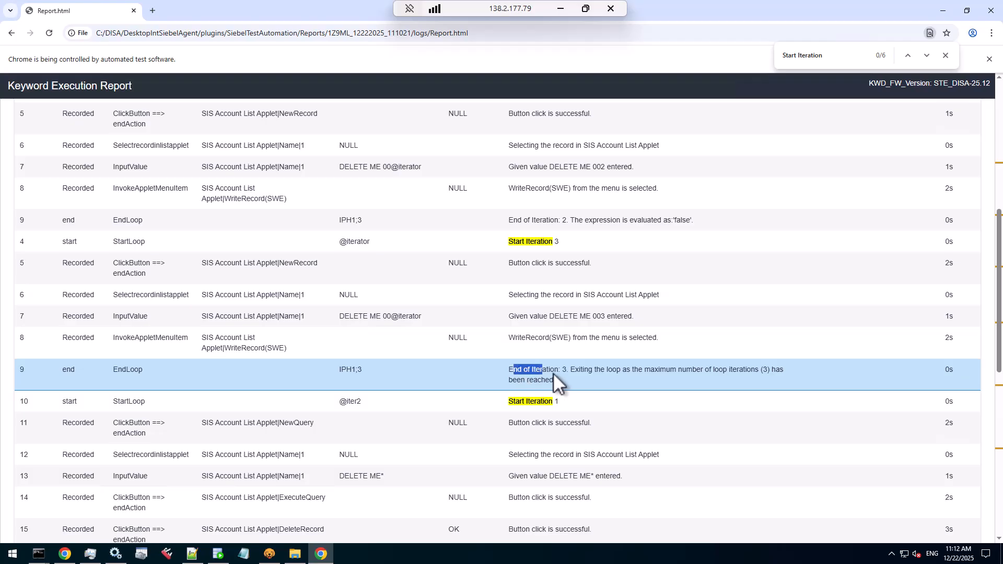
{"action": "left_click", "coordinate": [565, 405]}
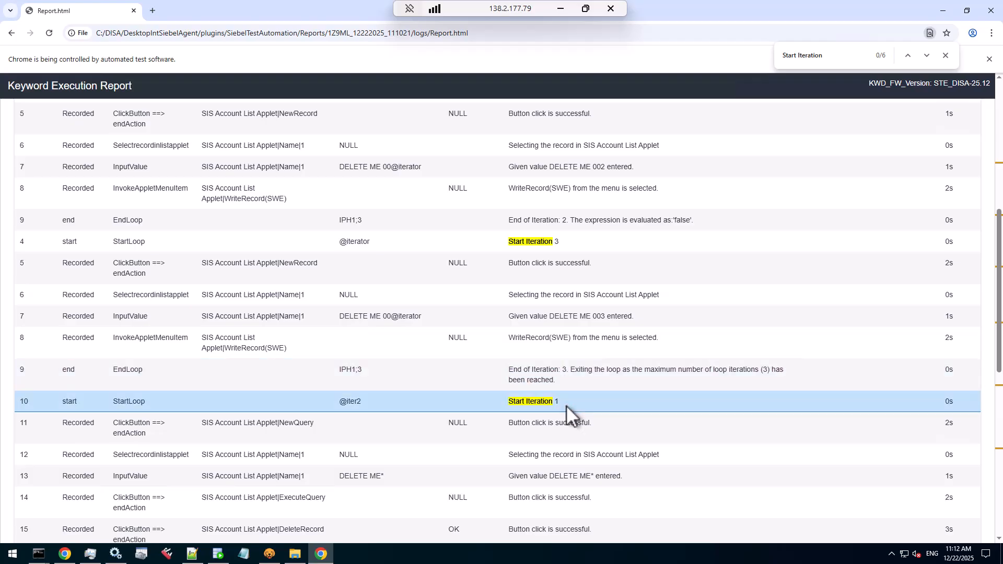
{"action": "scroll", "coordinate": [565, 405], "scroll_direction": "down", "scroll_amount": 4}
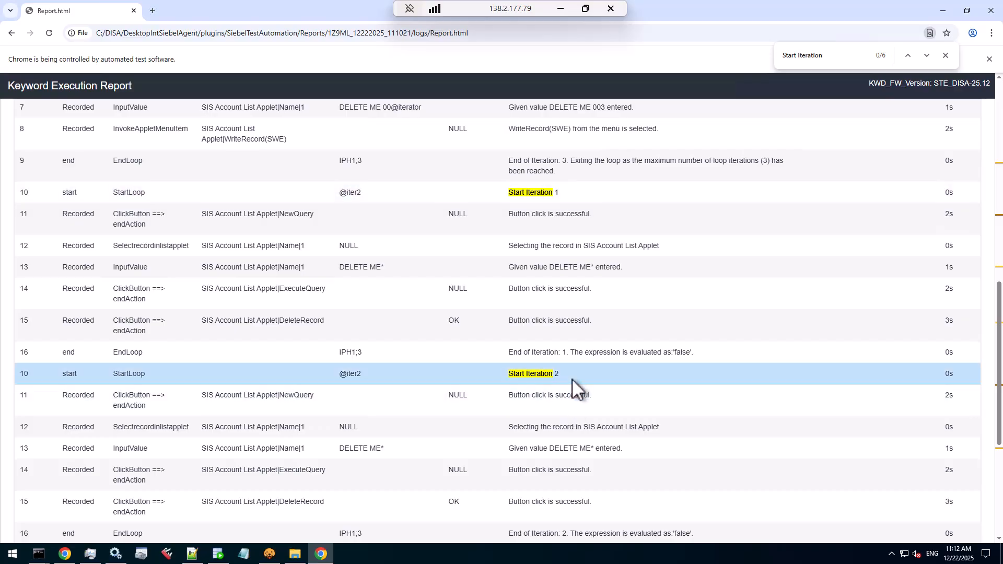
{"action": "scroll", "coordinate": [571, 378], "scroll_direction": "down", "scroll_amount": 5}
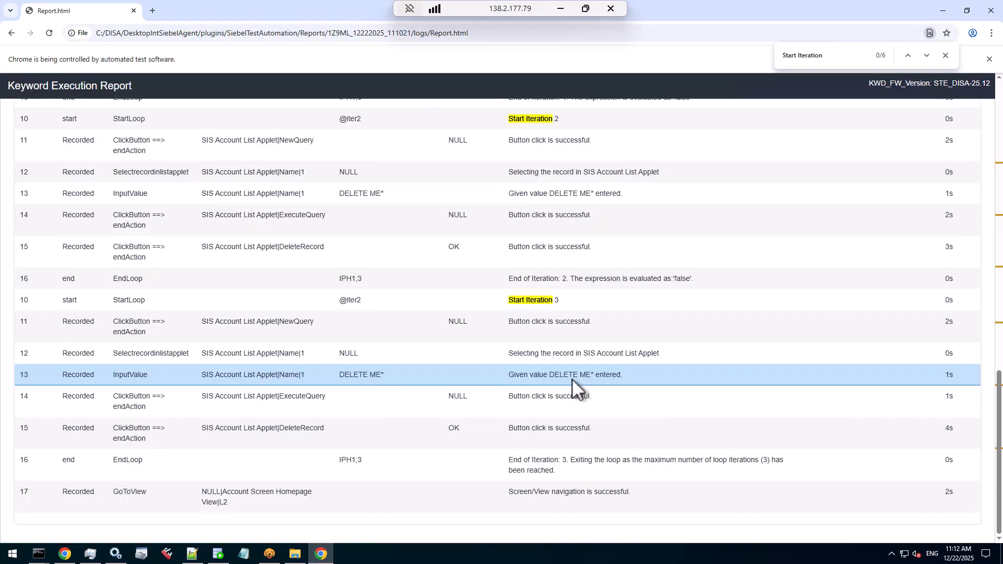
{"action": "left_click_drag", "start_coordinate": [543, 459], "coordinate": [570, 467]}
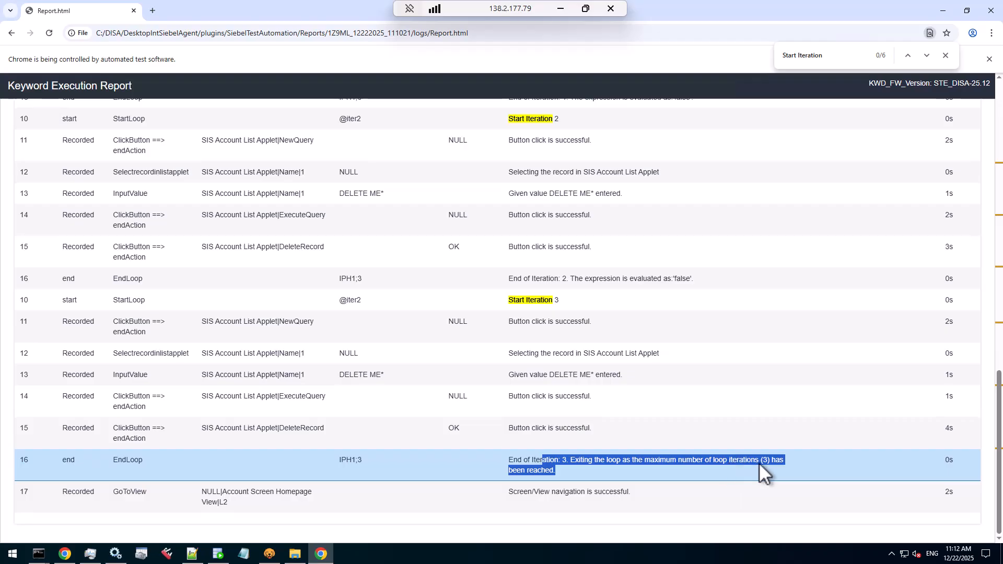
{"action": "left_click_drag", "start_coordinate": [520, 493], "coordinate": [627, 495]}
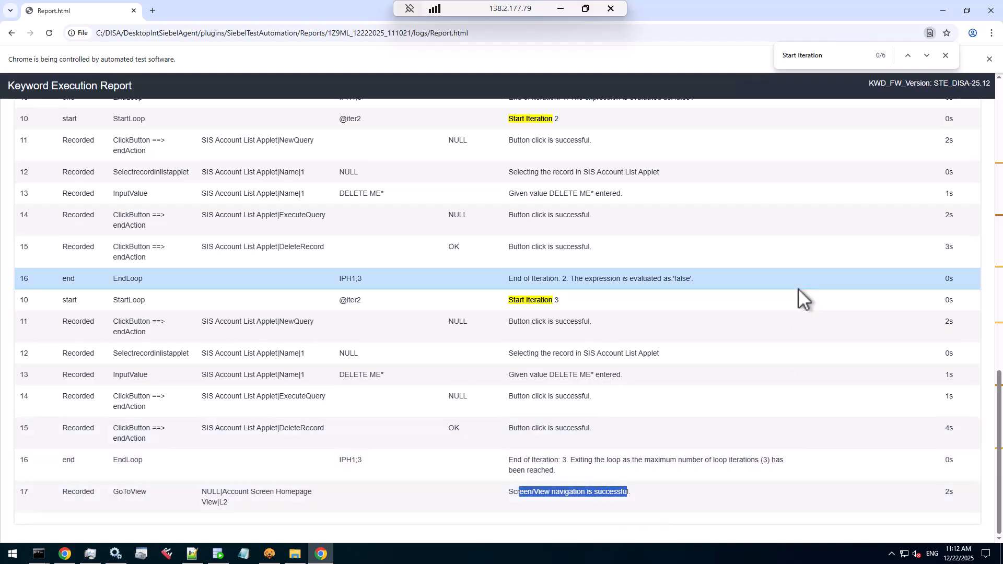
{"action": "scroll", "coordinate": [798, 289], "scroll_direction": "up", "scroll_amount": 5}
{"action": "scroll", "coordinate": [798, 288], "scroll_direction": "up", "scroll_amount": 10}
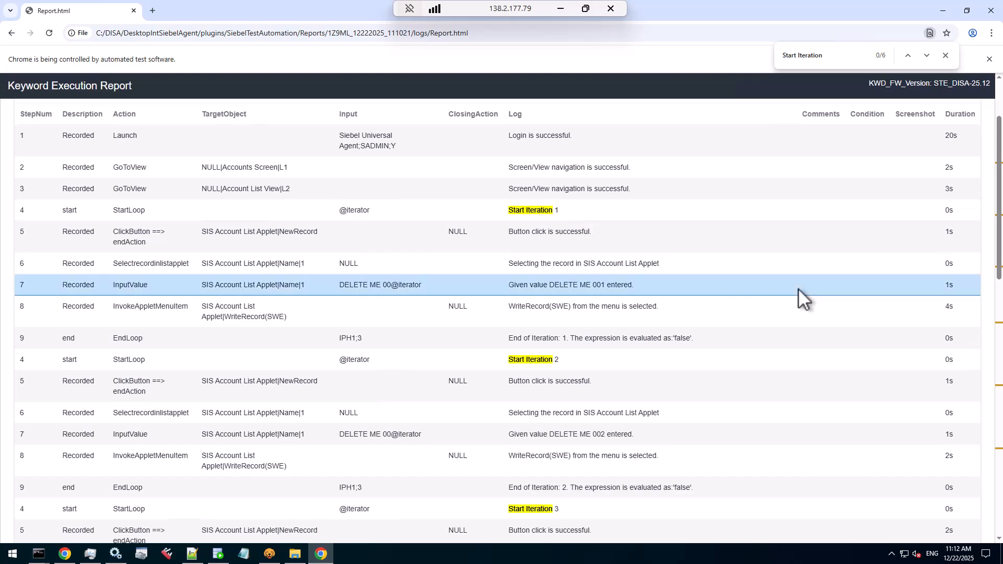